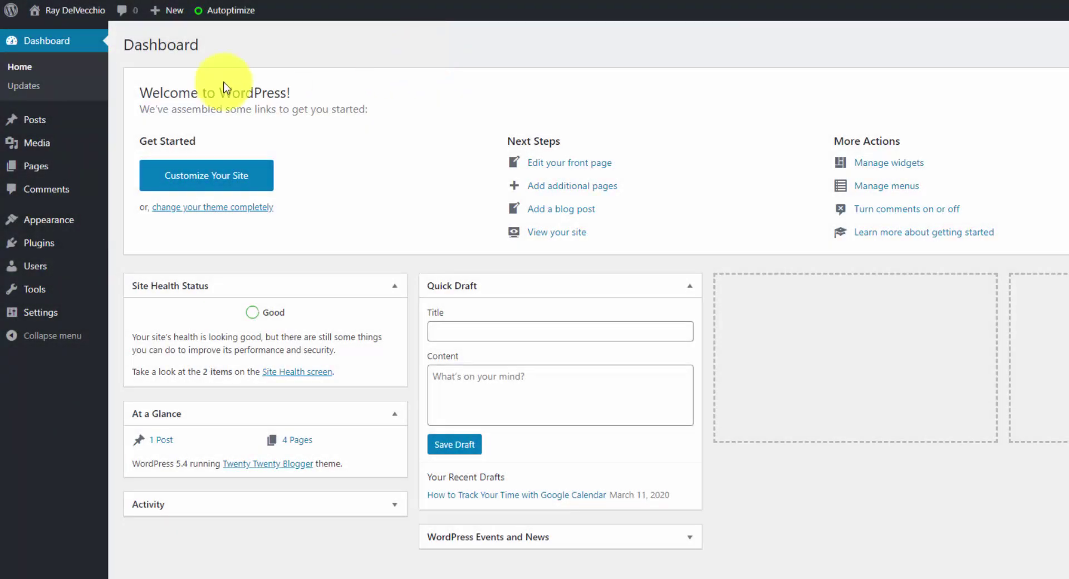
# - Go to the installed themes page and start customizing the active Twenty Twenty Blogger theme
pyautogui.moveTo(91, 222)
pyautogui.click(143, 225)
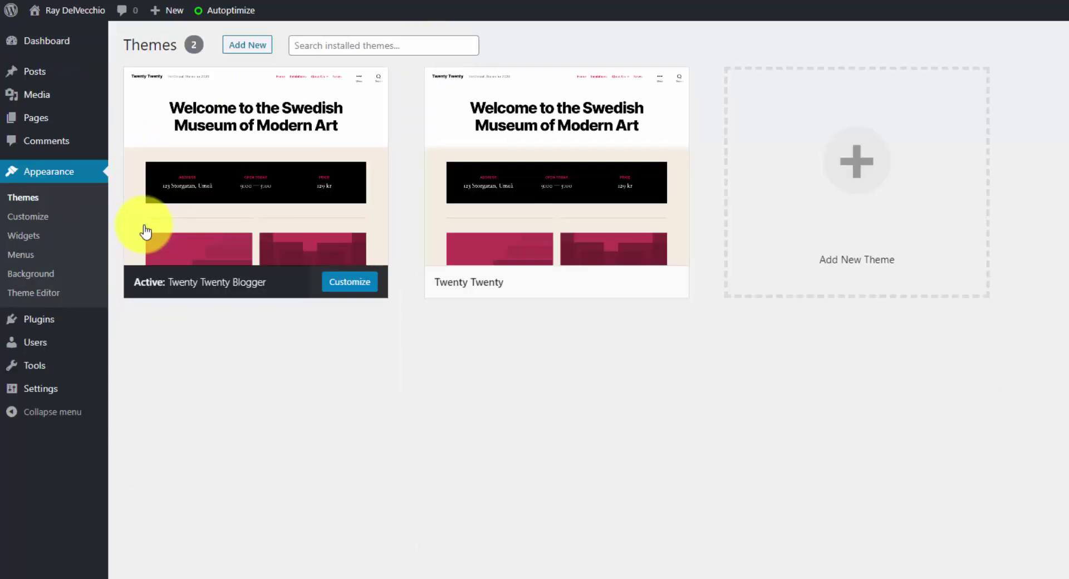
pyautogui.moveTo(350, 208)
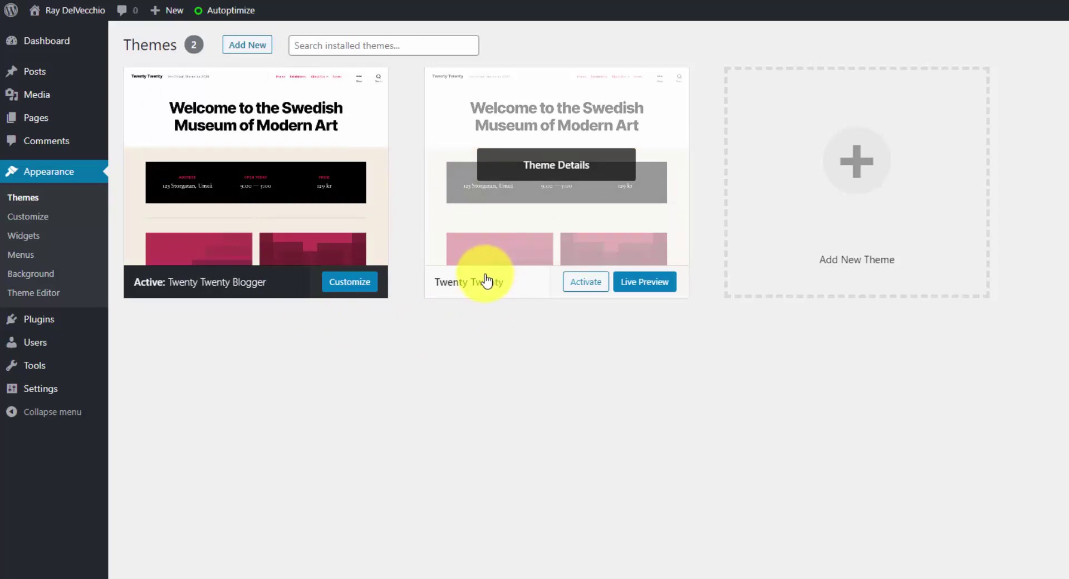
pyautogui.click(53, 222)
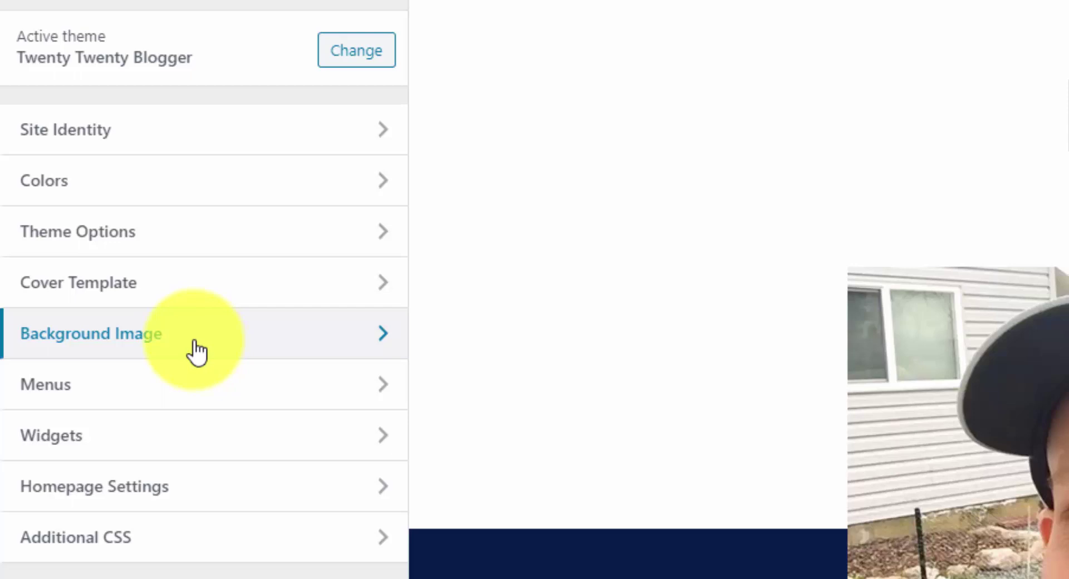
# - Review the Site Identity title, tagline and logo settings, then return to the section list
pyautogui.click(235, 158)
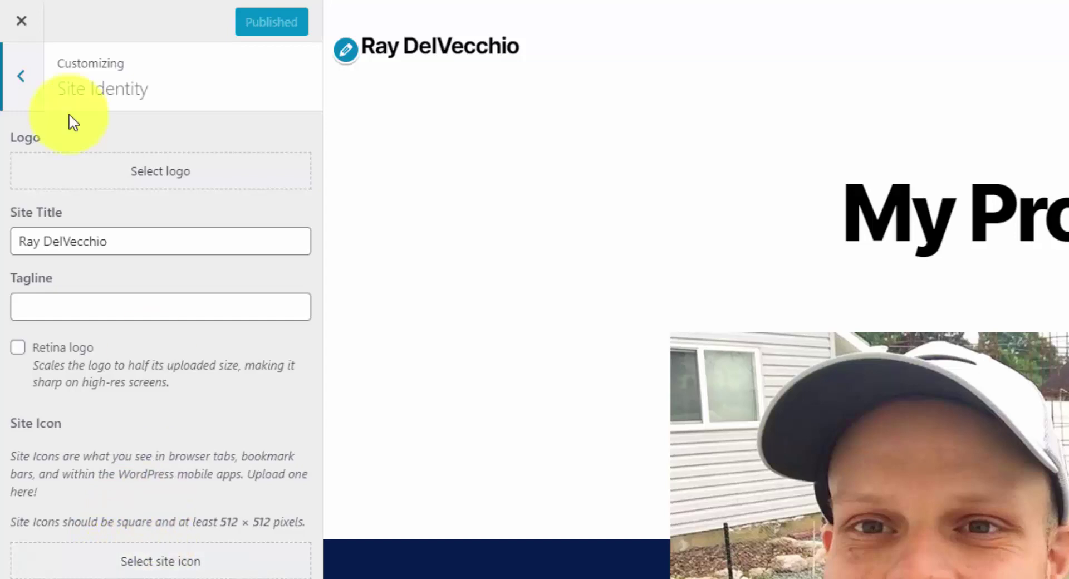
pyautogui.click(31, 95)
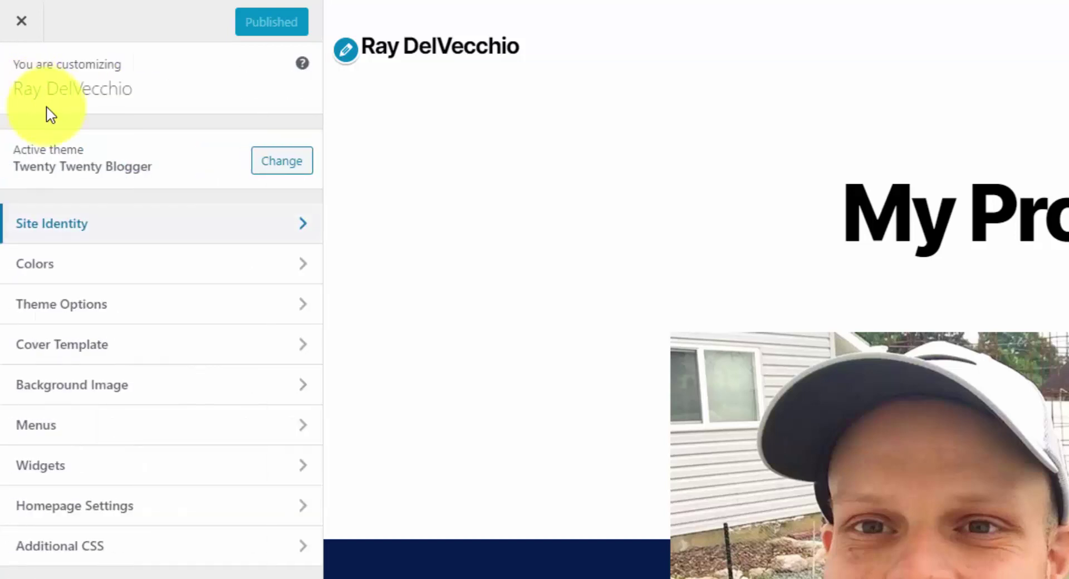
pyautogui.click(192, 266)
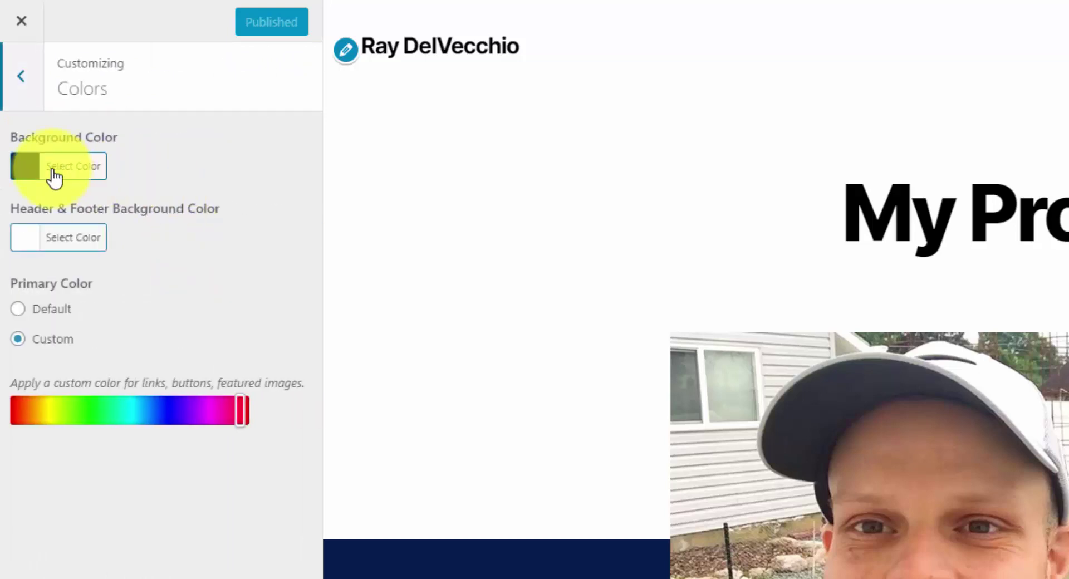
pyautogui.scroll(-2, 400, 272)
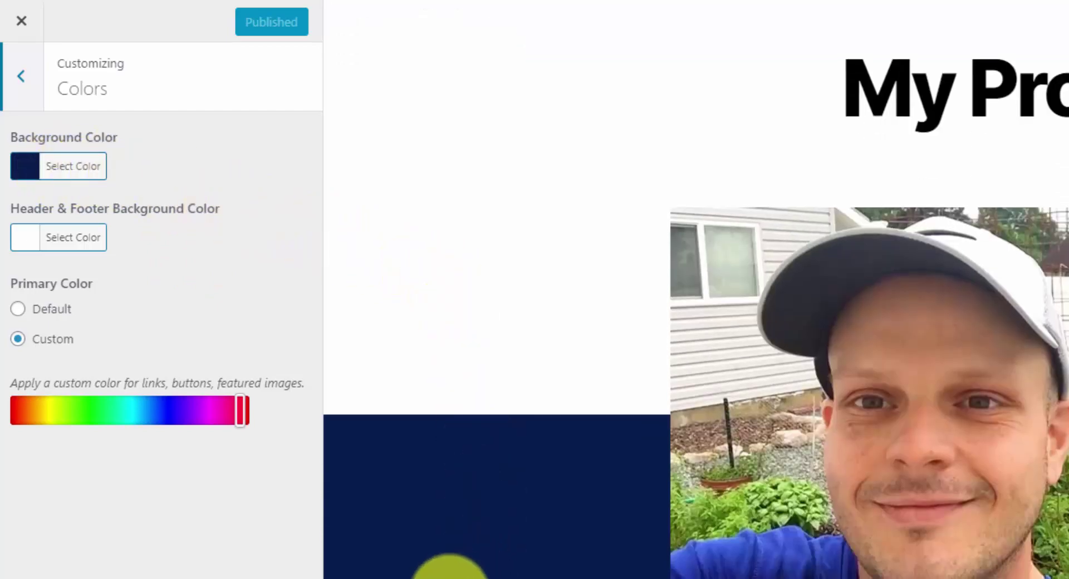
pyautogui.scroll(-2, 480, 530)
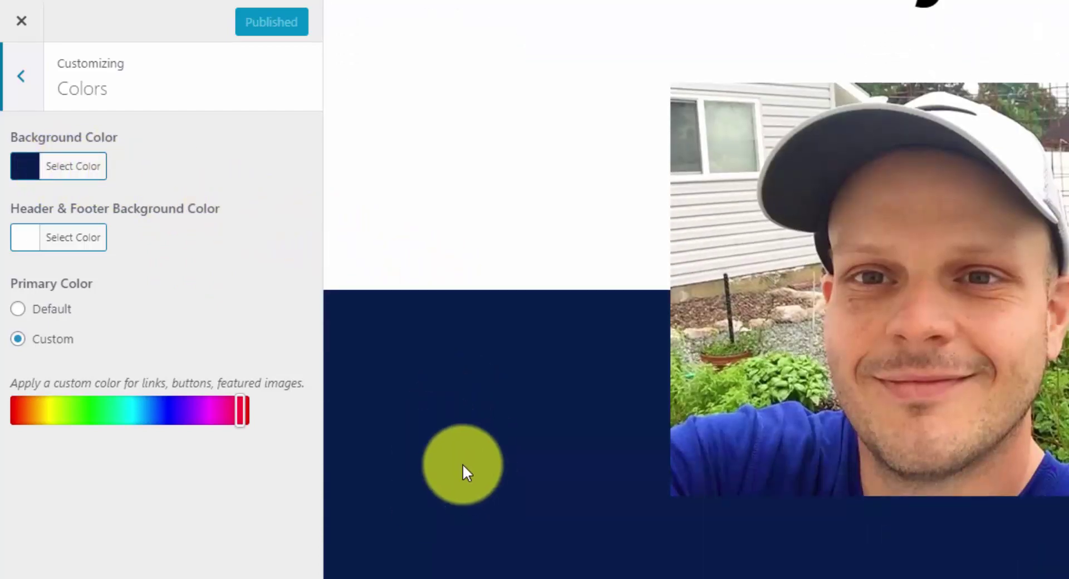
pyautogui.scroll(4, 463, 465)
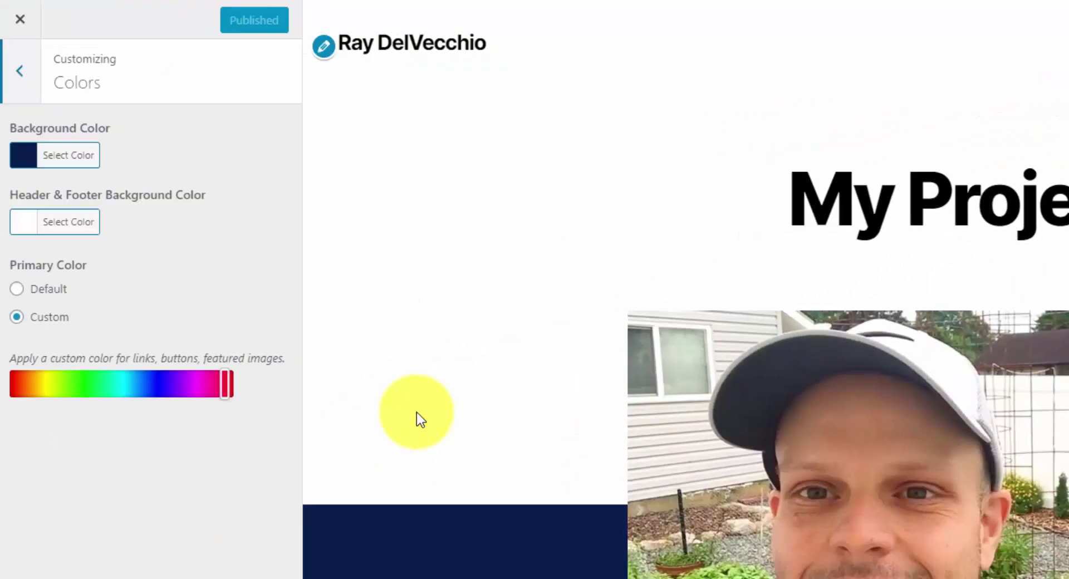
pyautogui.scroll(-5, 417, 412)
pyautogui.click(22, 74)
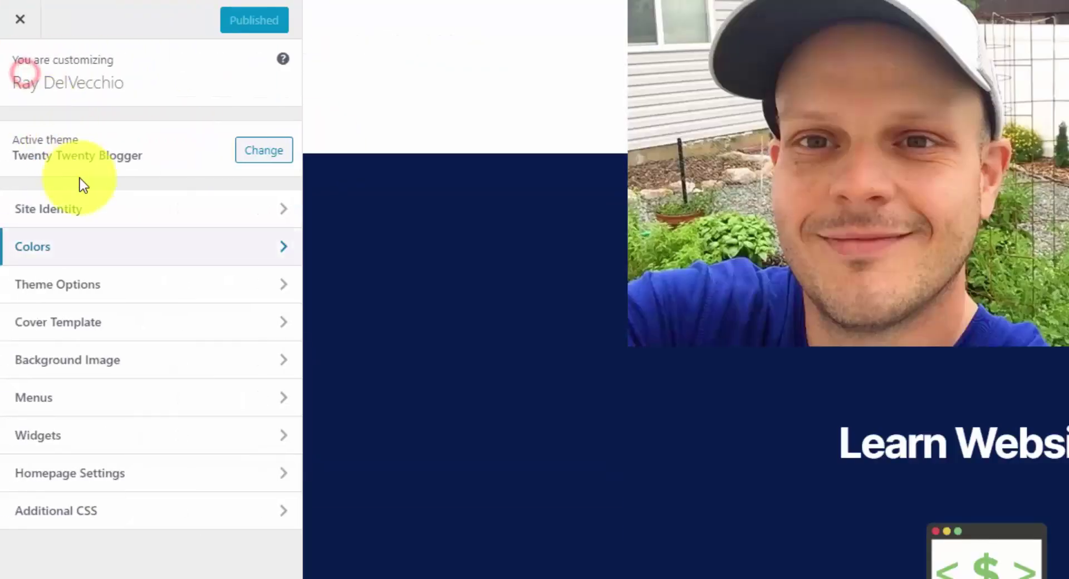
# - In Theme Options, turn Show search in header off and then back on
pyautogui.click(99, 286)
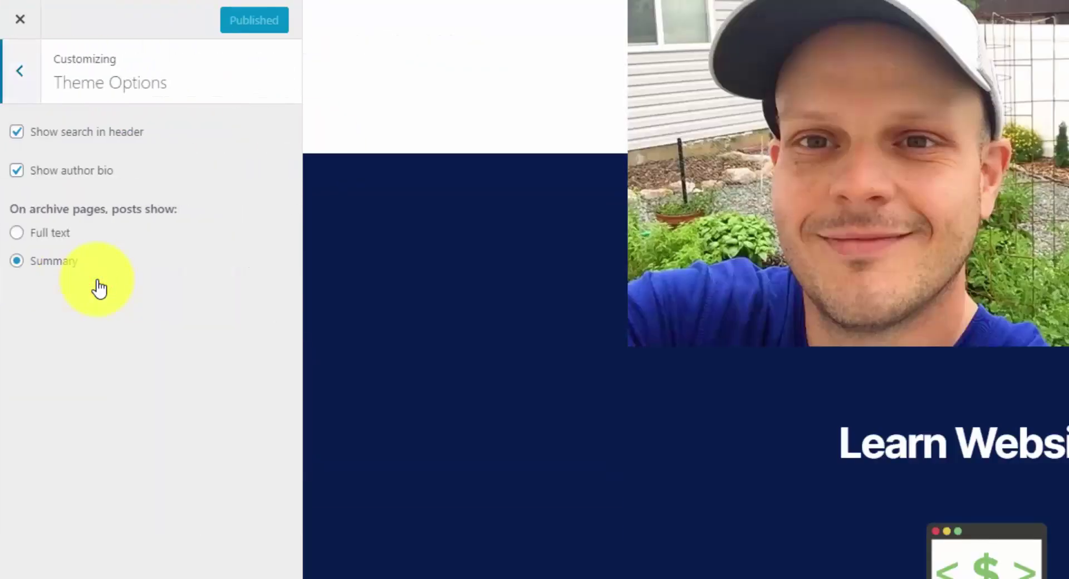
pyautogui.scroll(5, 469, 232)
pyautogui.click(46, 132)
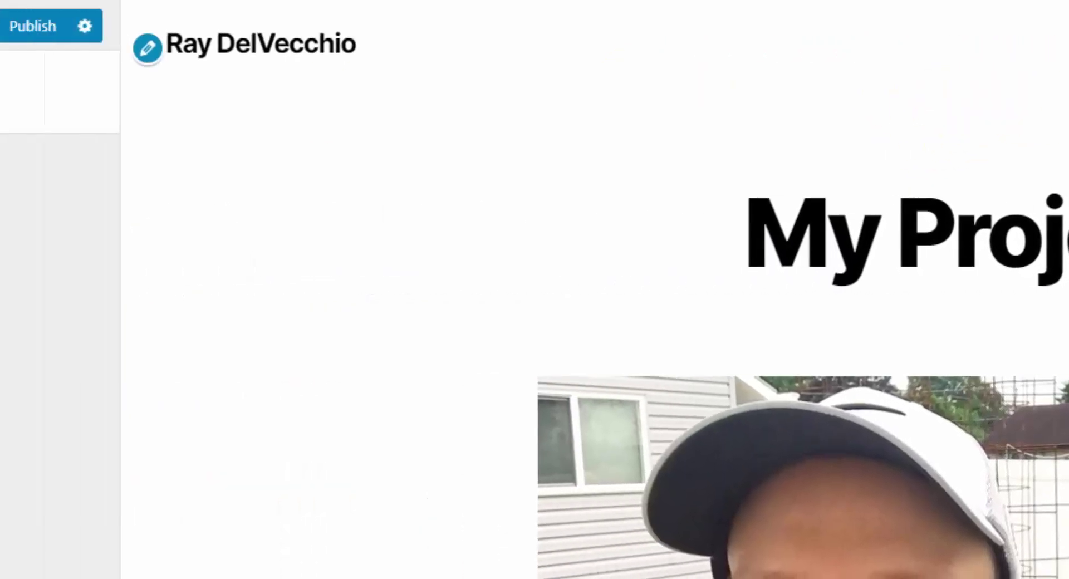
pyautogui.click(99, 167)
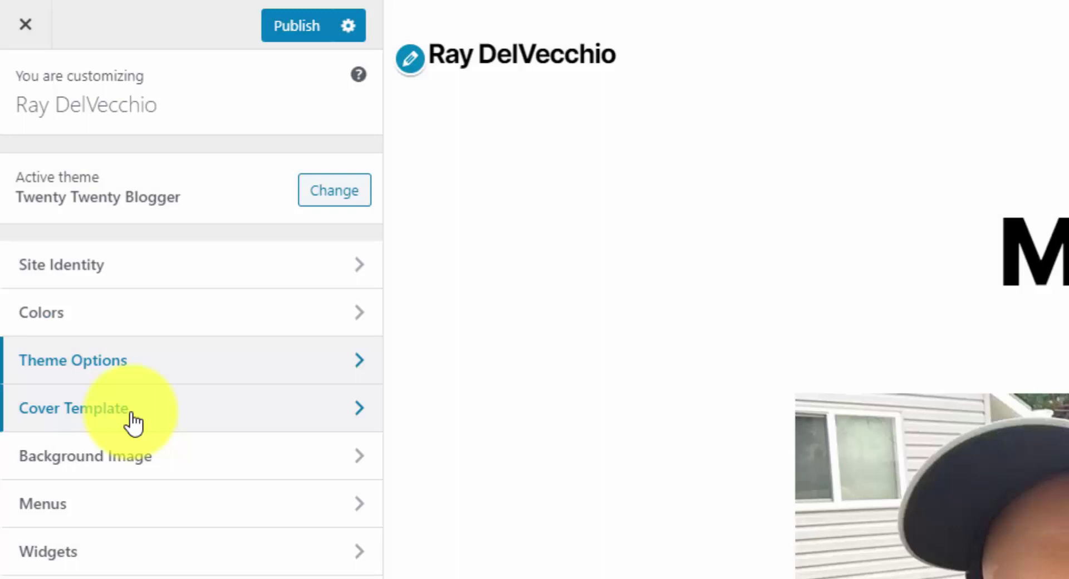
# - Open the Cover Template settings and load the Blog's Image Post in the preview
pyautogui.click(134, 424)
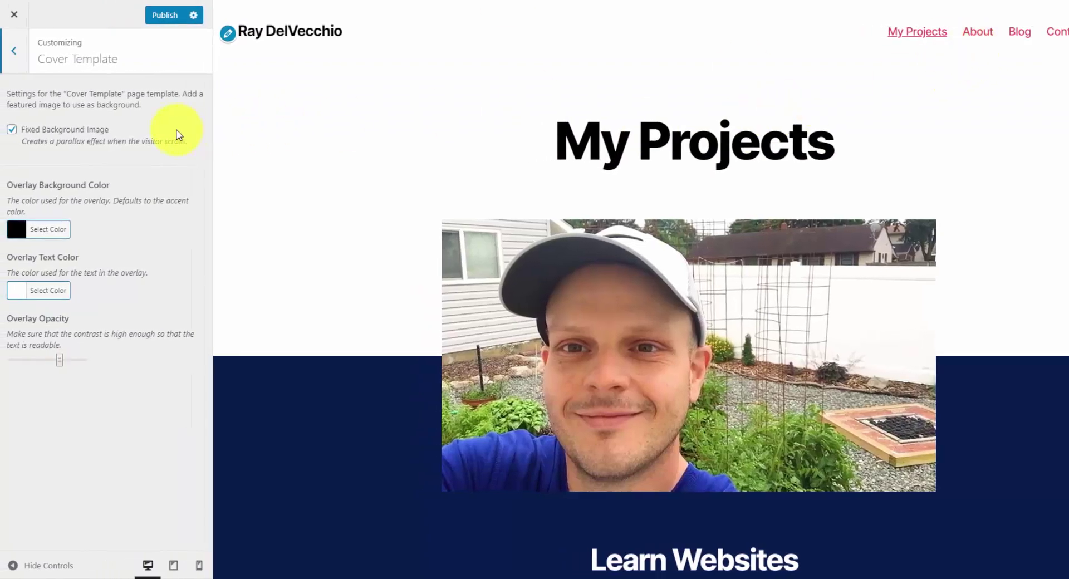
pyautogui.click(1021, 33)
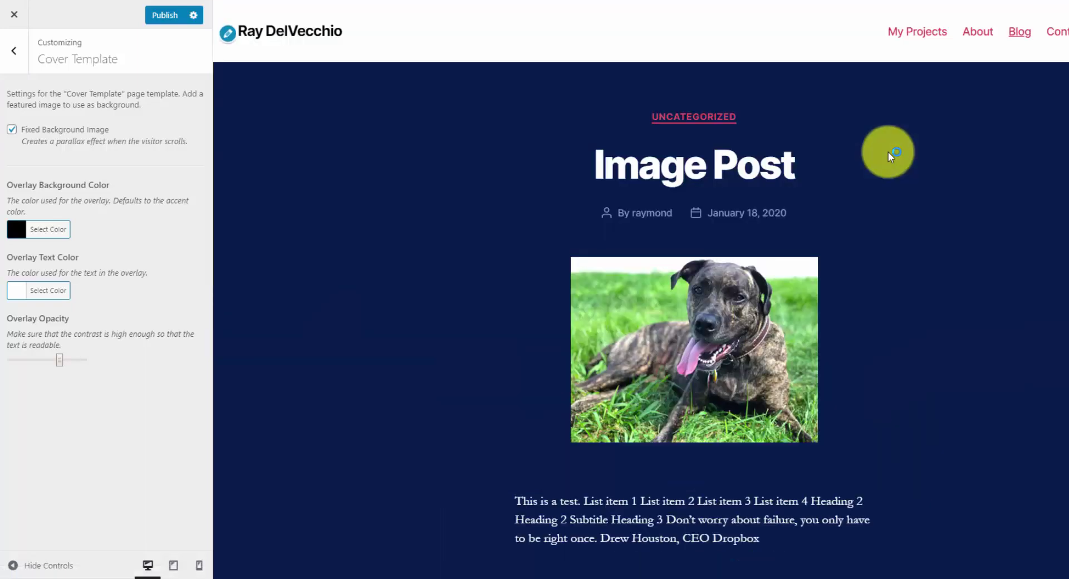
pyautogui.click(770, 178)
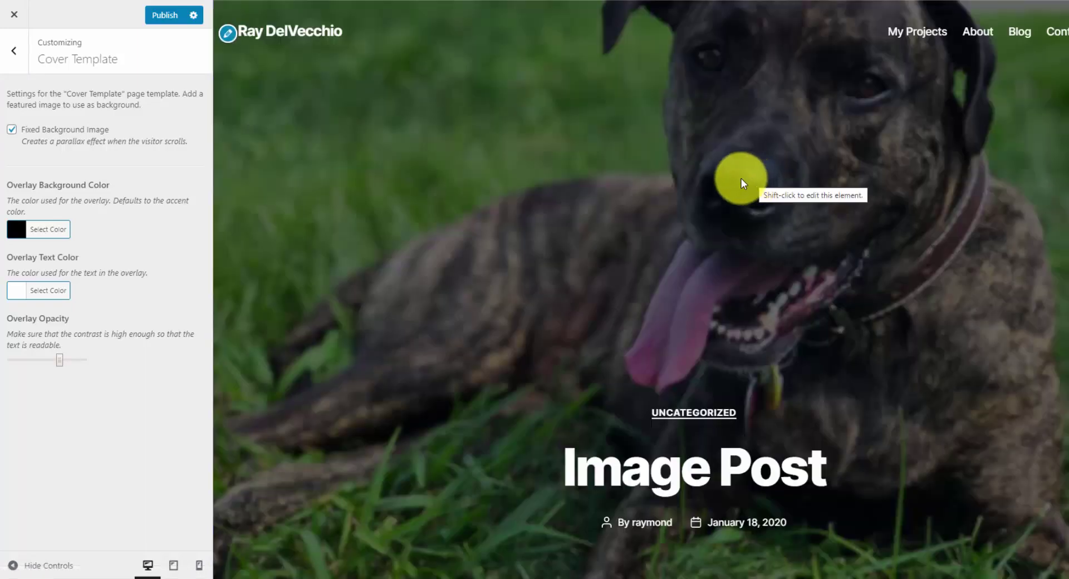
pyautogui.scroll(-5, 941, 160)
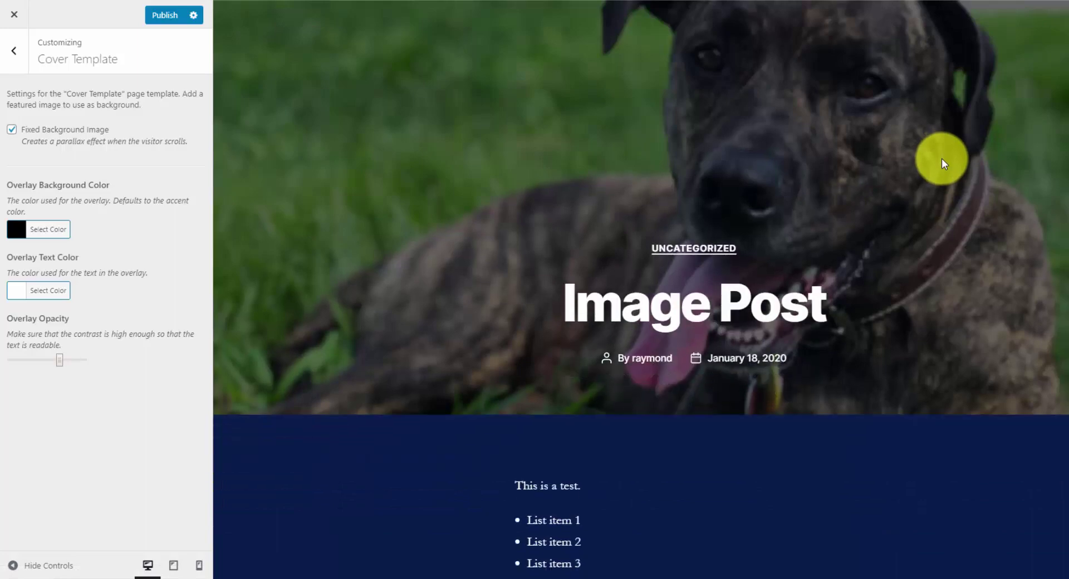
pyautogui.scroll(5, 939, 159)
# - Turn Fixed Background Image off and back on, then return to the section list
pyautogui.click(53, 129)
pyautogui.scroll(-5, 1039, 207)
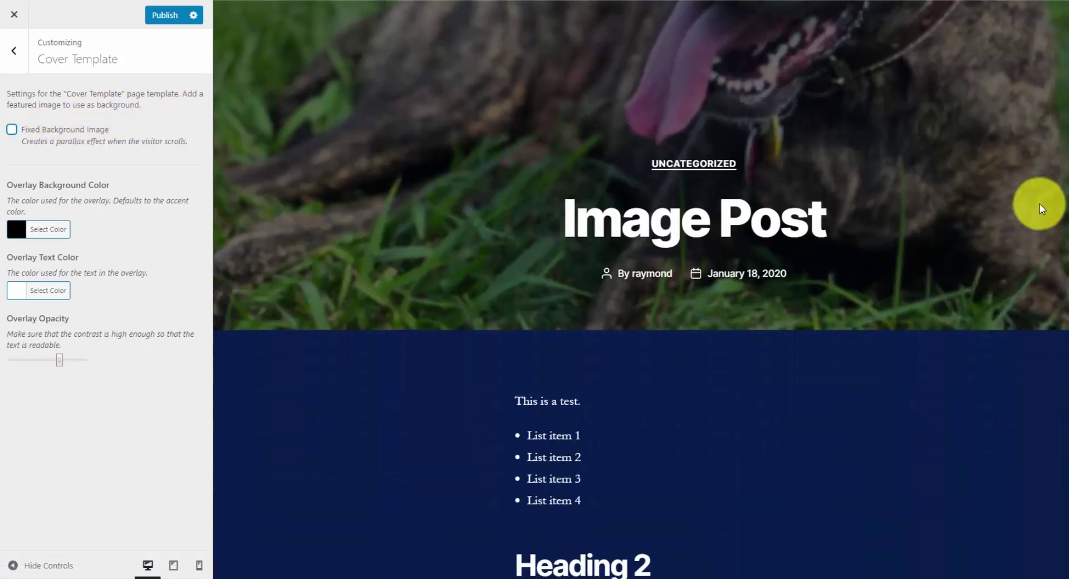
pyautogui.click(46, 132)
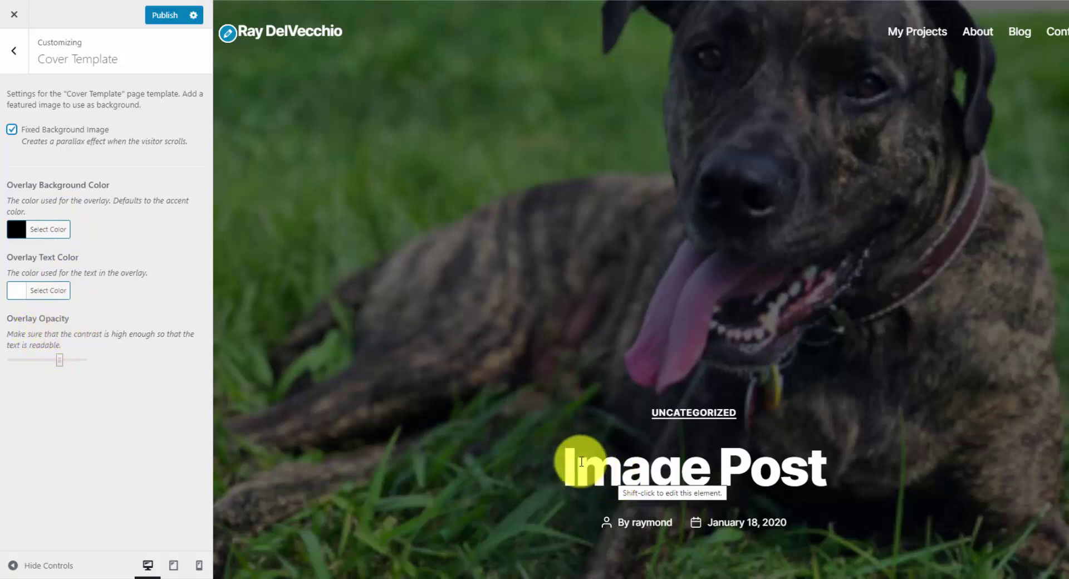
pyautogui.click(13, 51)
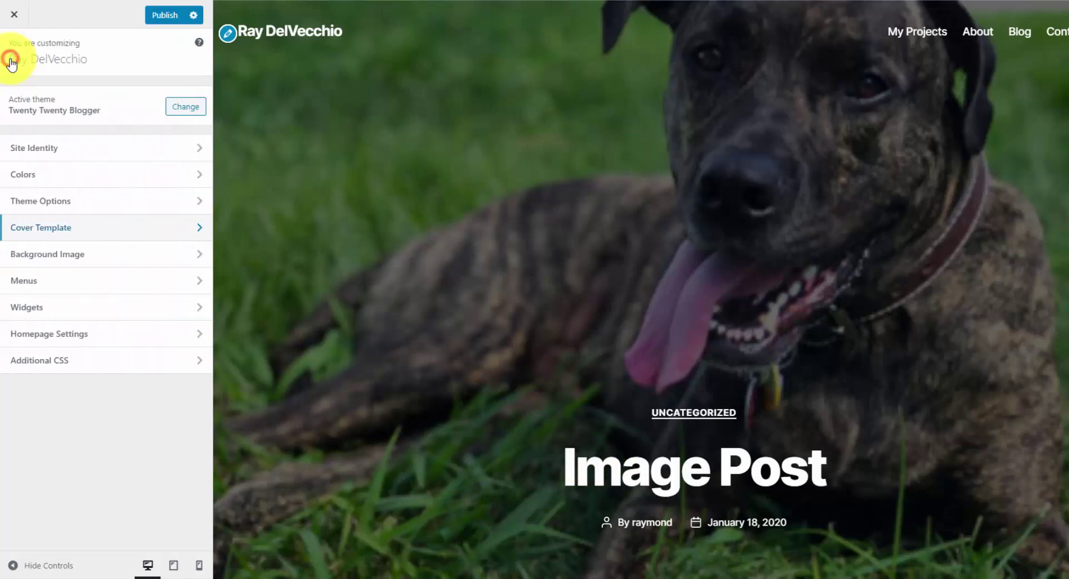
pyautogui.click(115, 255)
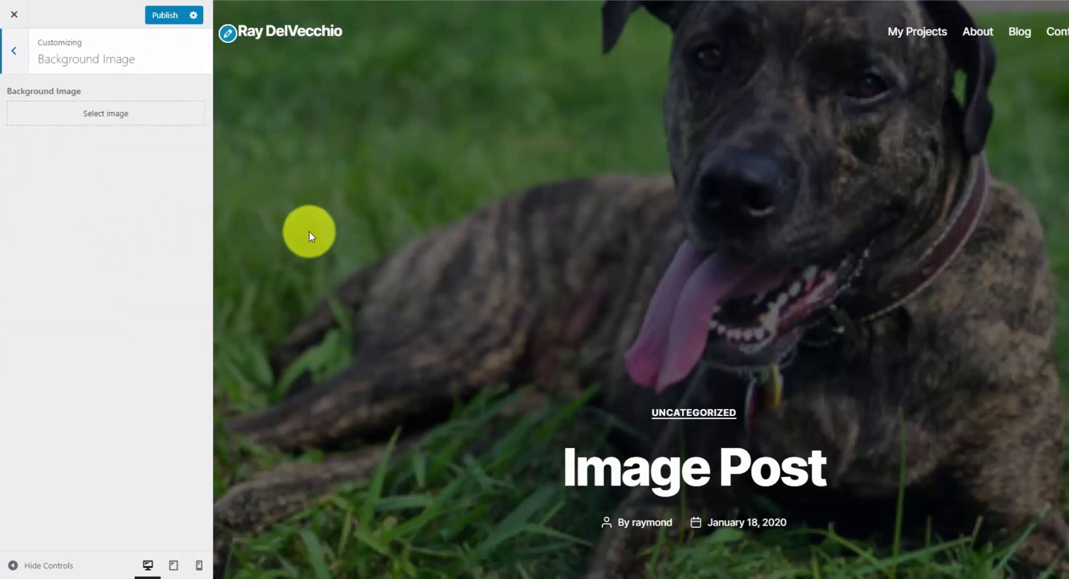
pyautogui.scroll(-8, 309, 231)
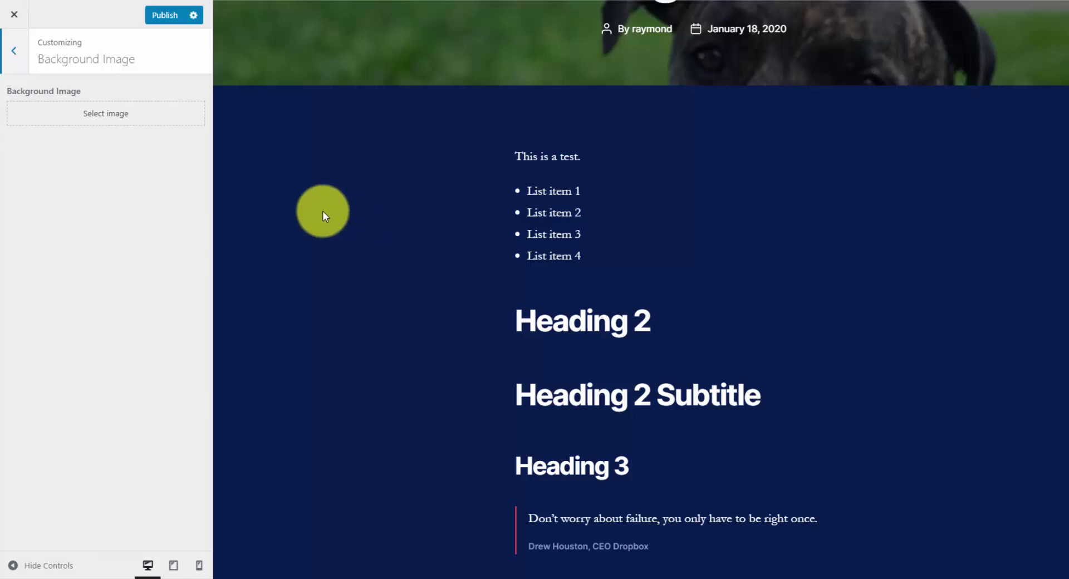
pyautogui.click(13, 58)
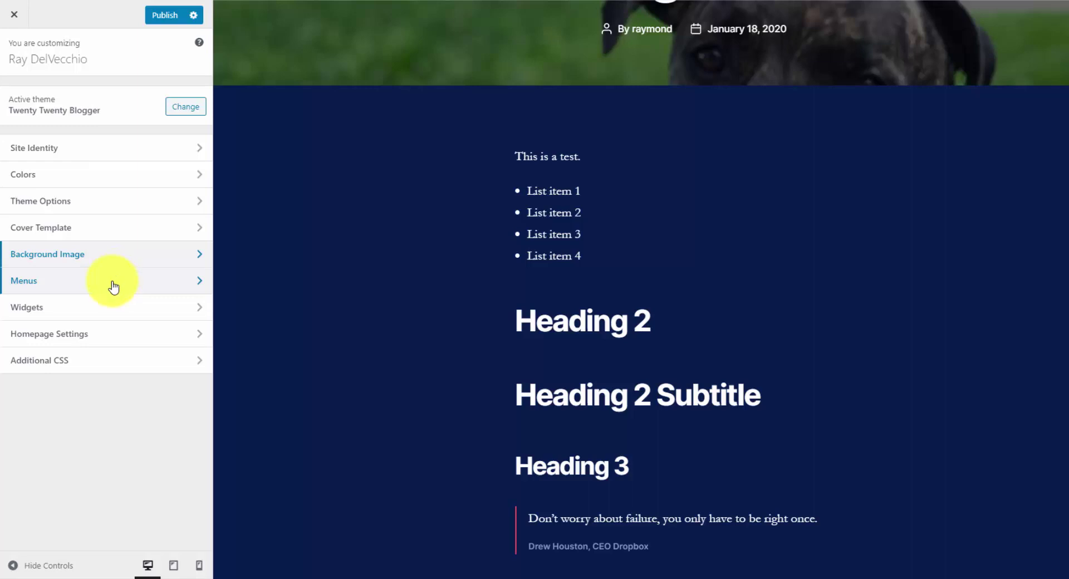
# - Open Menus and review the Main Nav menu's items and locations
pyautogui.click(140, 284)
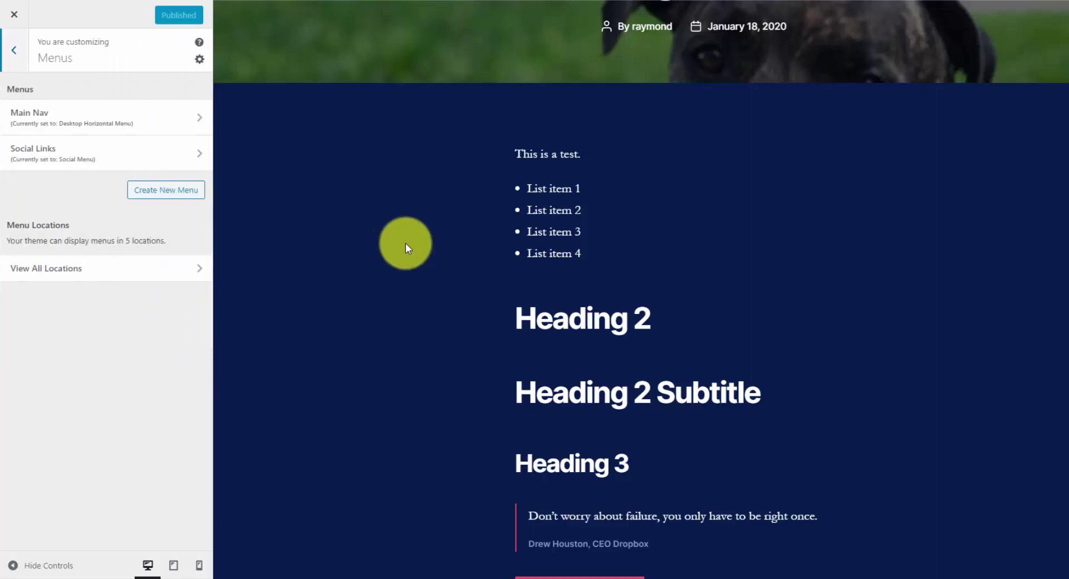
pyautogui.scroll(8, 405, 242)
pyautogui.scroll(2, 410, 233)
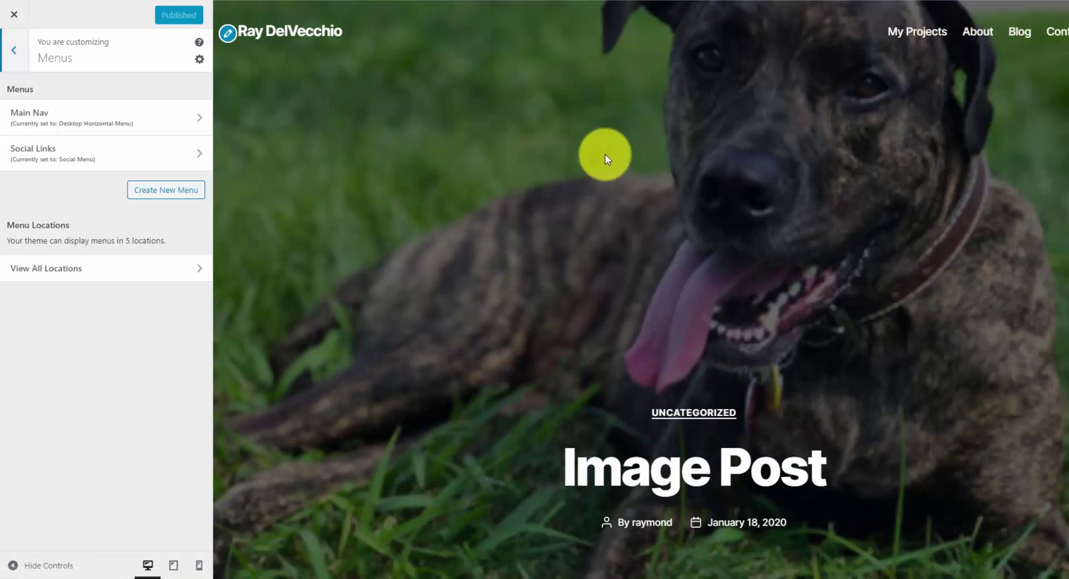
pyautogui.scroll(-10, 556, 165)
pyautogui.scroll(-9, 476, 243)
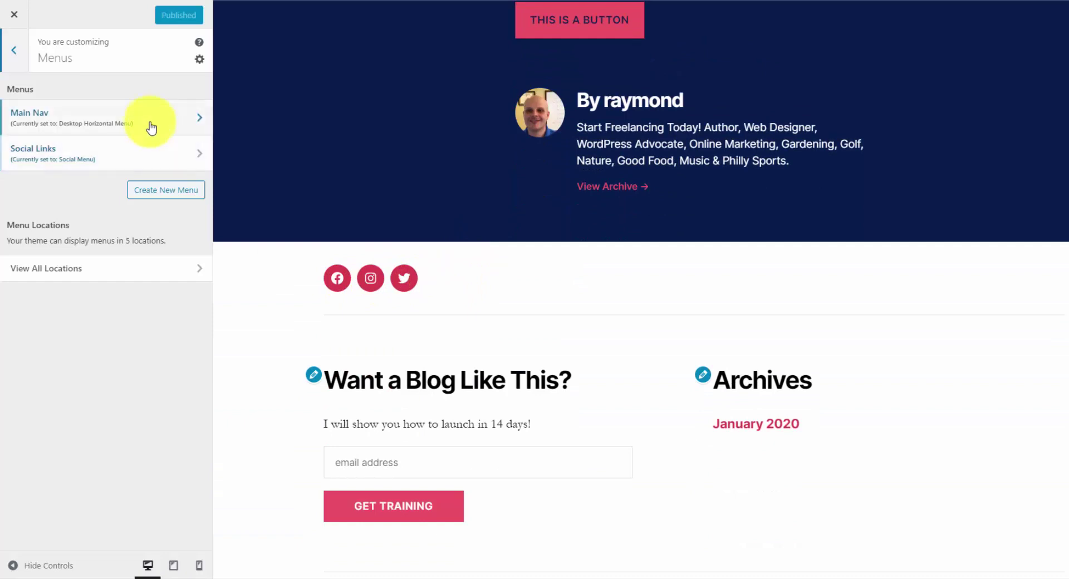
pyautogui.click(123, 124)
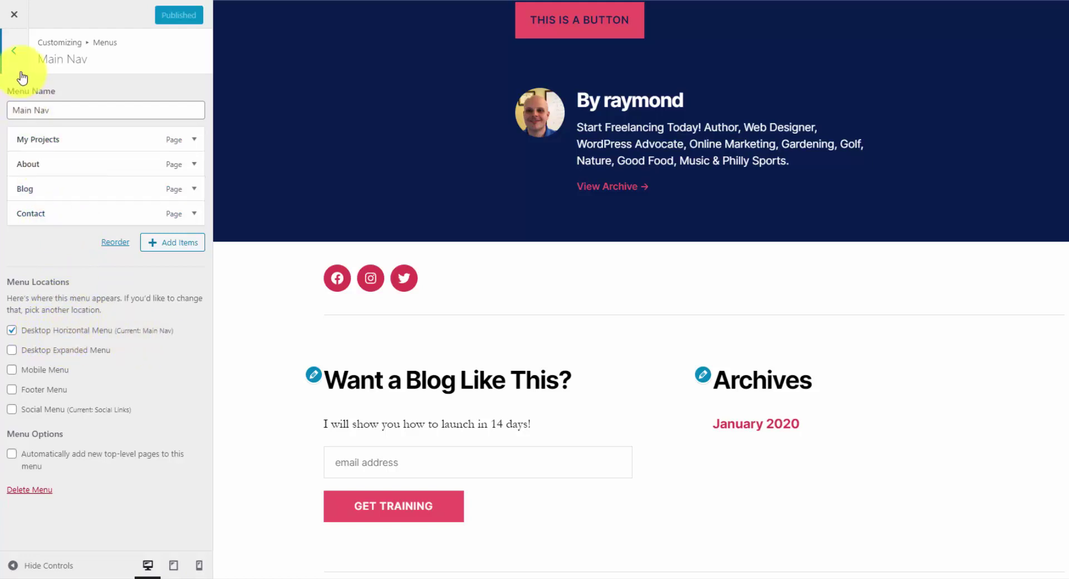
pyautogui.click(15, 50)
# - Review the Social Links menu, then go back and open the Widgets section
pyautogui.click(81, 155)
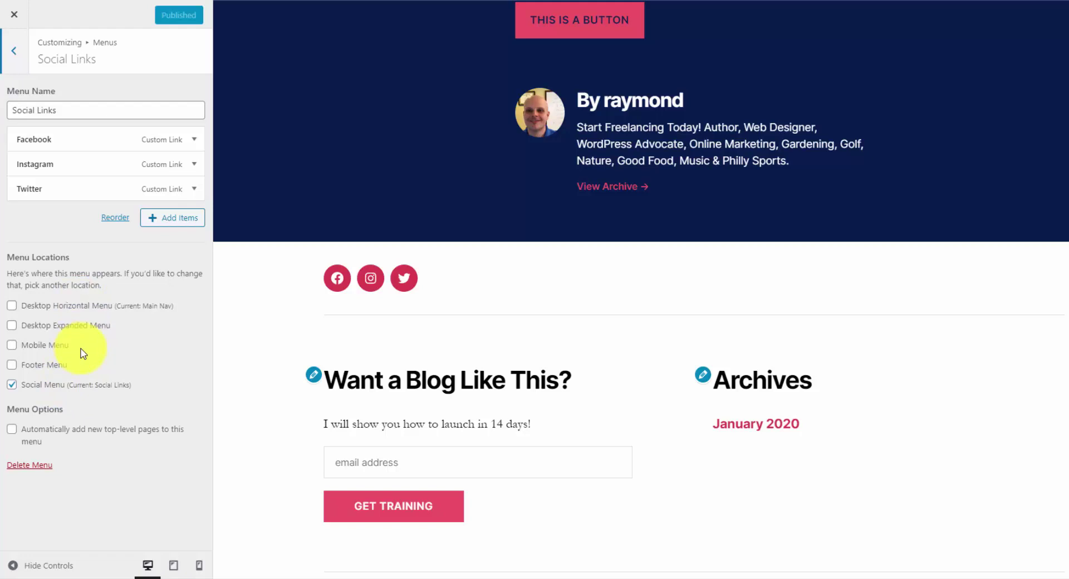
pyautogui.click(15, 61)
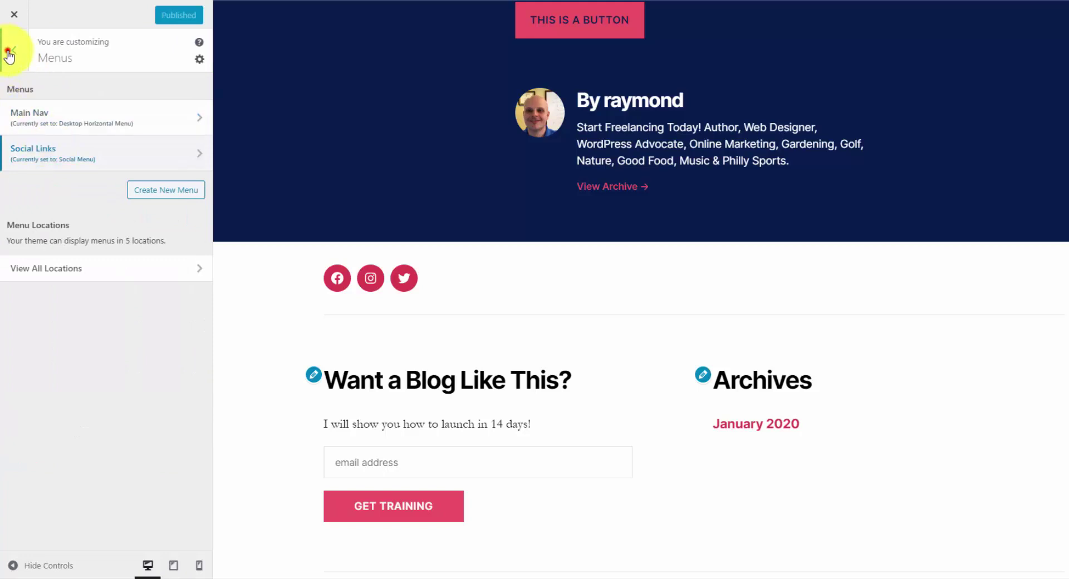
pyautogui.click(9, 55)
pyautogui.click(68, 306)
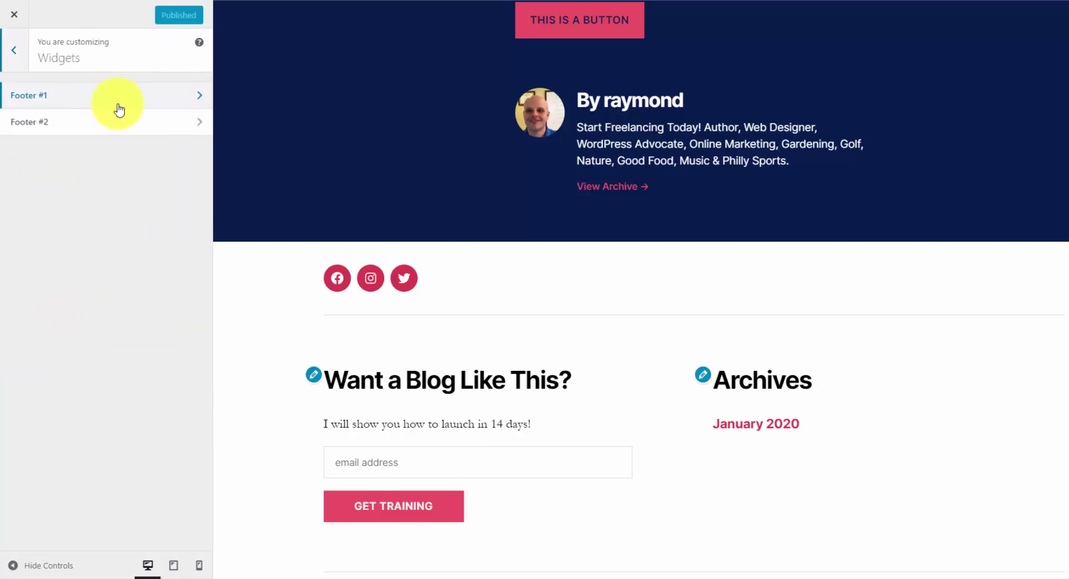
# - Inspect the Want a Blog Like This? and Archives footer widgets, then open Homepage Settings
pyautogui.click(418, 410)
pyautogui.click(378, 419)
pyautogui.moveTo(388, 378); pyautogui.dragTo(589, 374)
pyautogui.moveTo(738, 378); pyautogui.dragTo(802, 371)
pyautogui.click(802, 370)
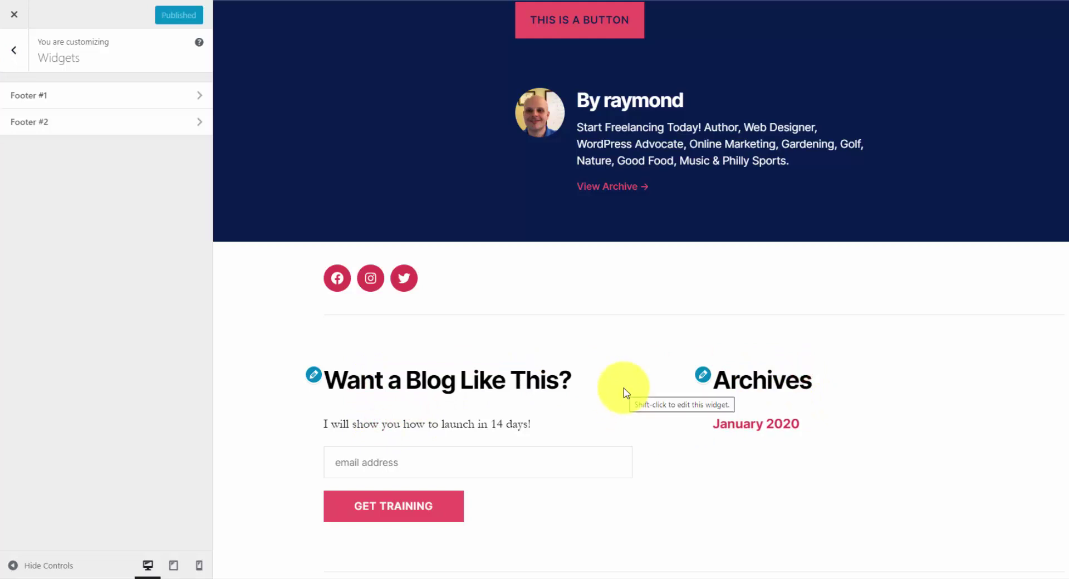
pyautogui.click(14, 50)
pyautogui.click(93, 335)
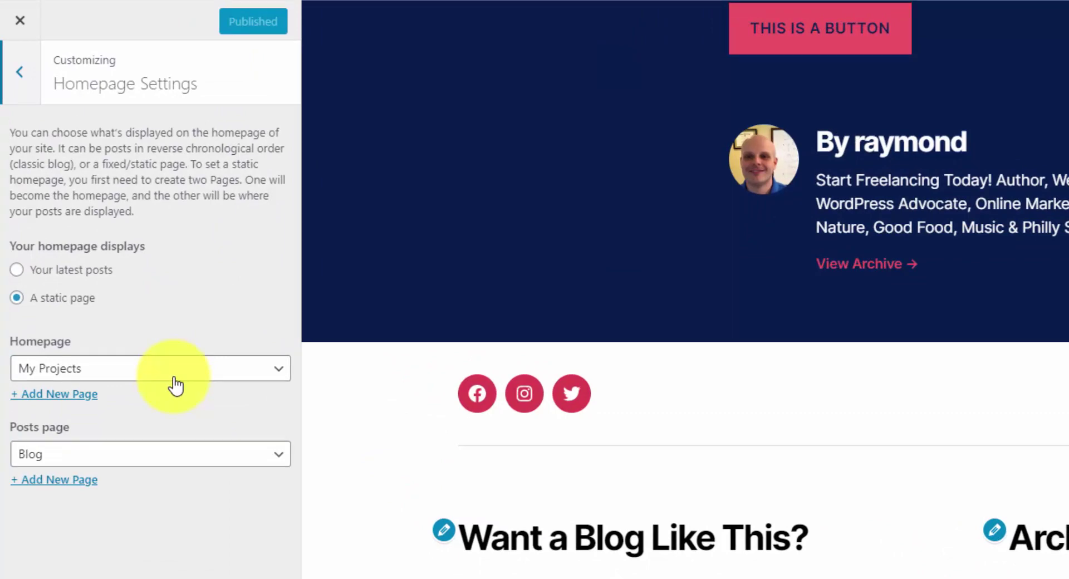
# - Review the email signup form styles in Additional CSS, then return to the section list
pyautogui.click(20, 72)
pyautogui.click(168, 521)
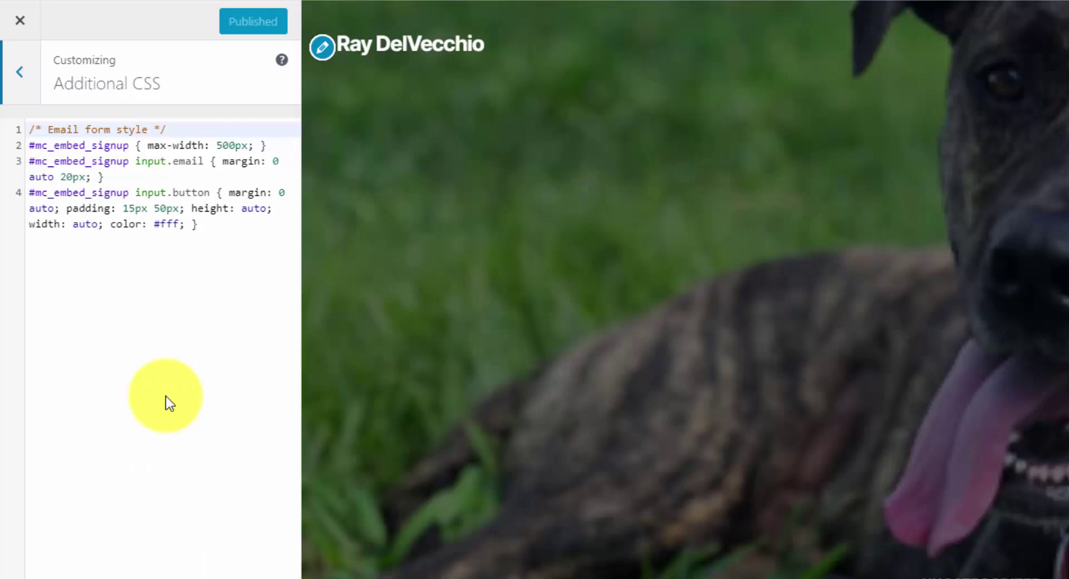
pyautogui.scroll(-10, 493, 415)
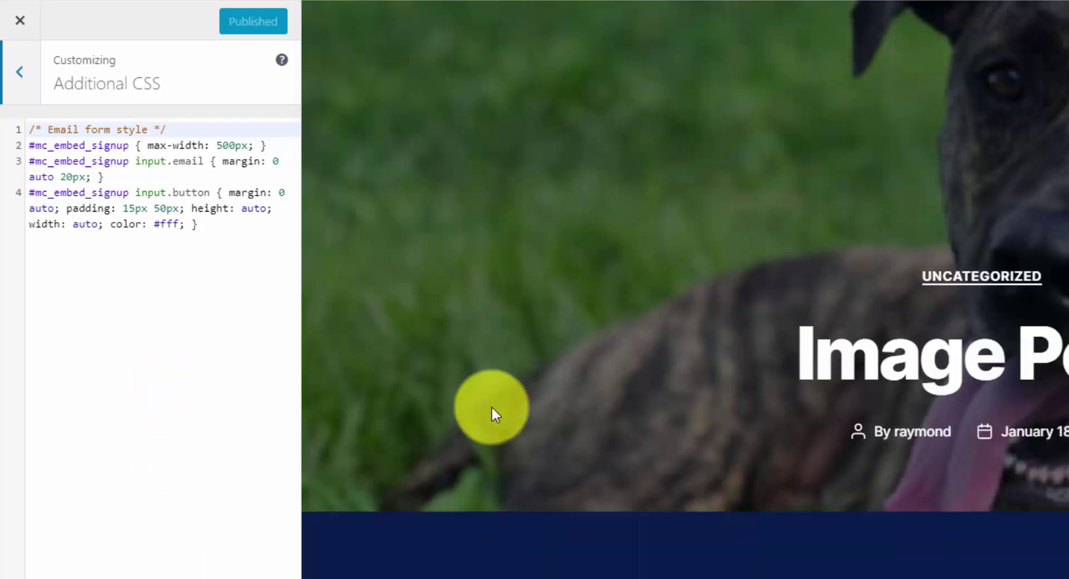
pyautogui.scroll(-4, 490, 420)
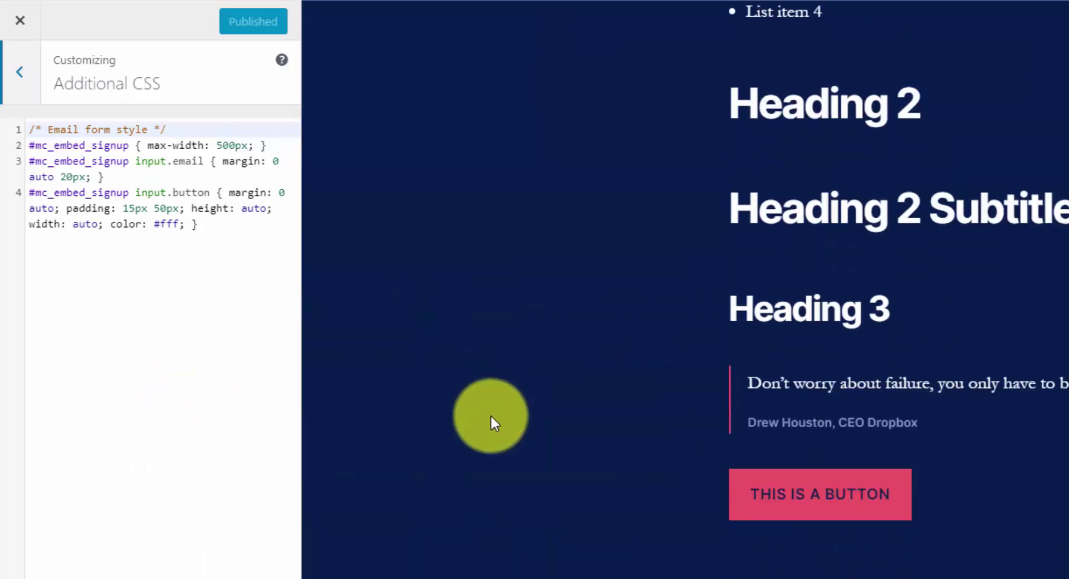
pyautogui.scroll(-6, 488, 414)
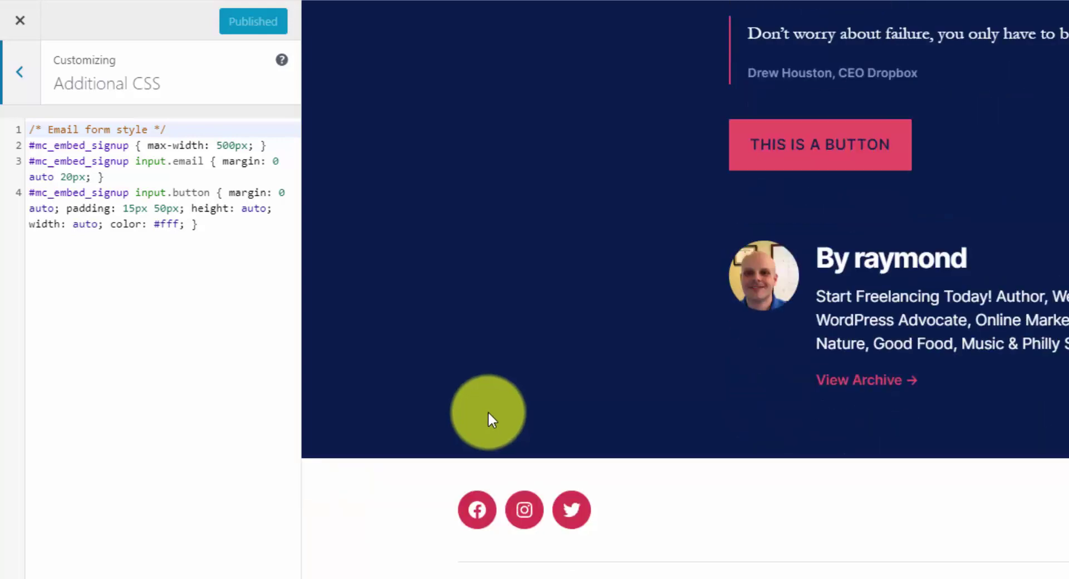
pyautogui.scroll(-4, 487, 412)
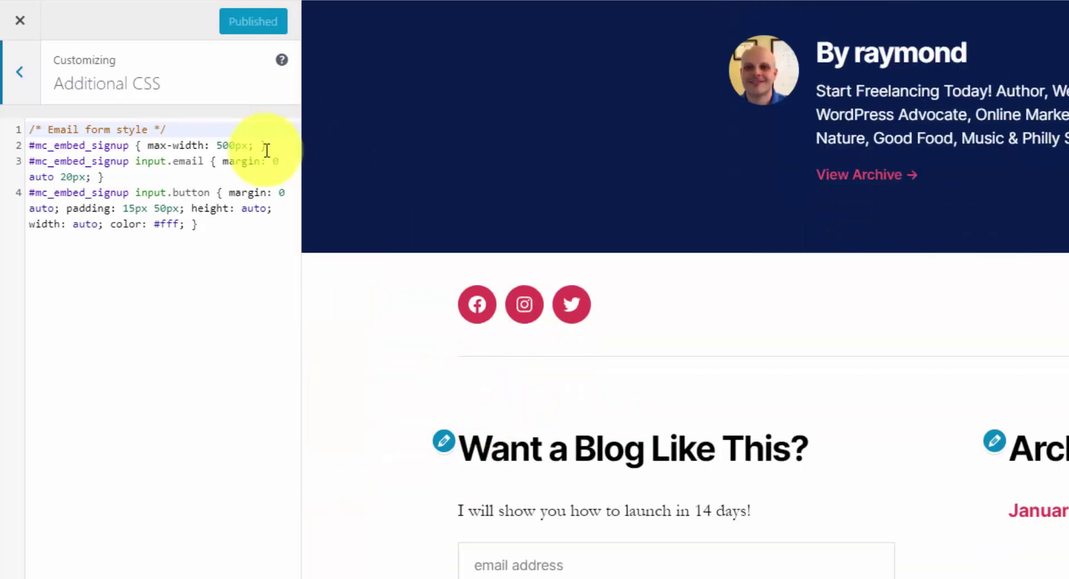
pyautogui.click(216, 250)
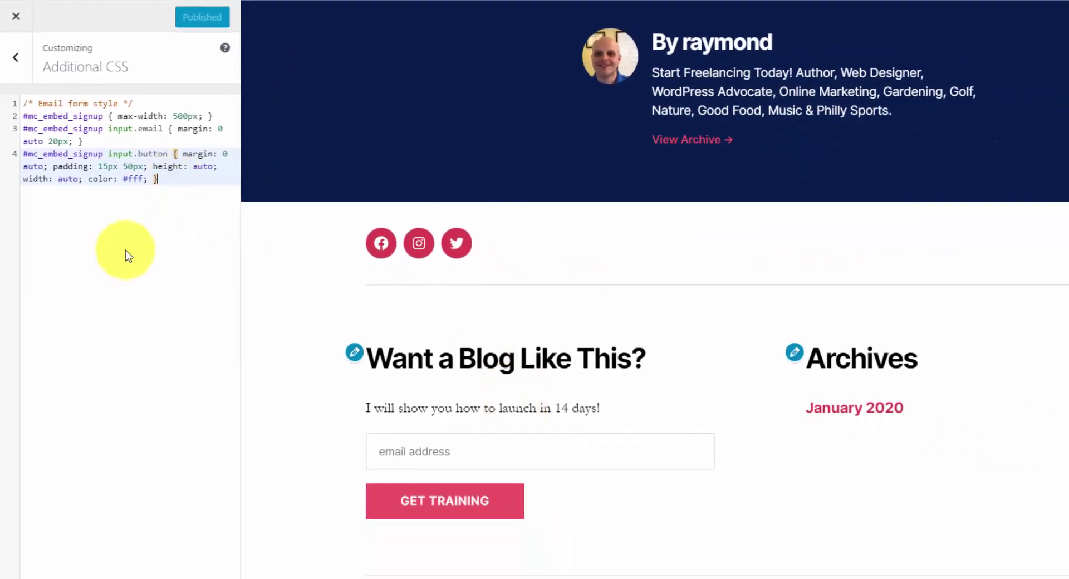
pyautogui.click(21, 61)
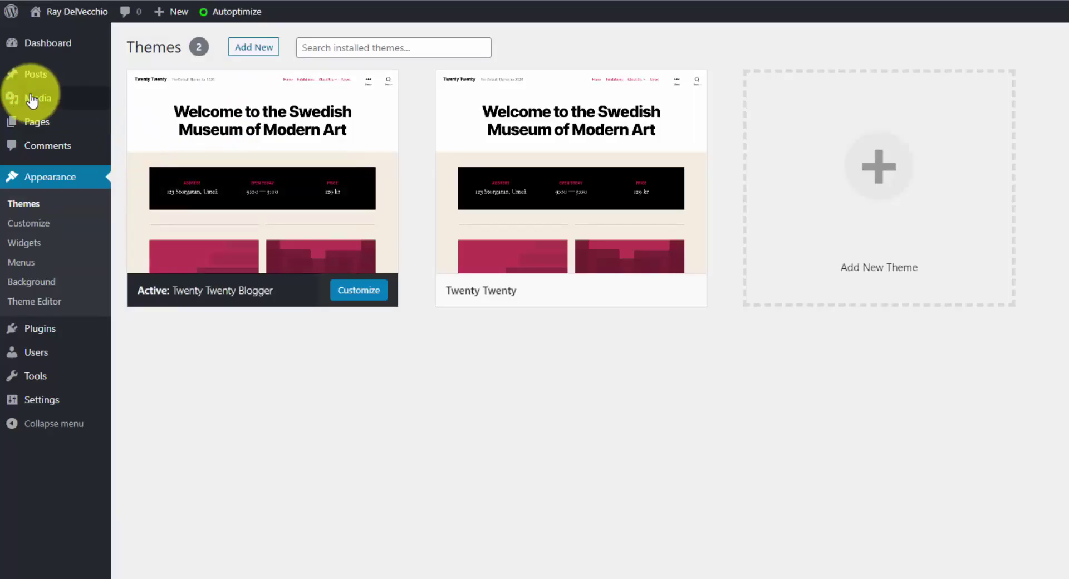
# - Open the Image Post in the editor from the Posts list
pyautogui.click(44, 81)
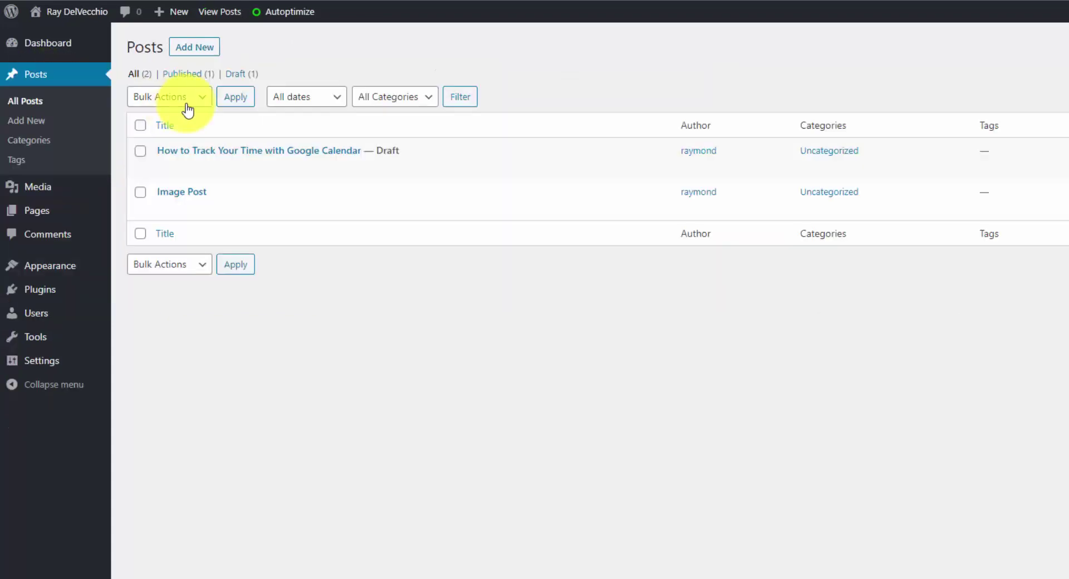
pyautogui.click(184, 191)
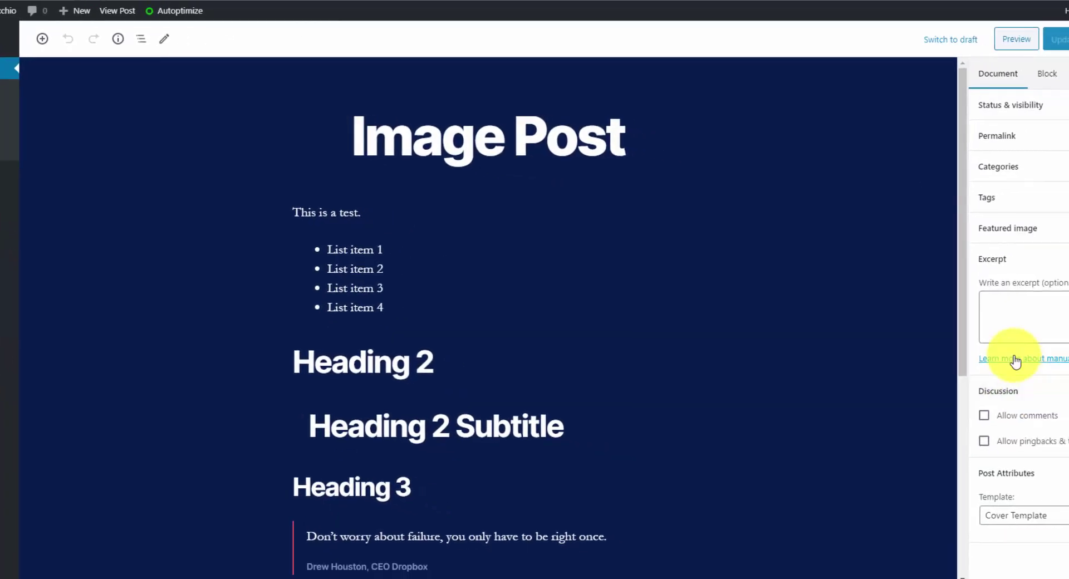
# - Change the Image Post's template from Cover Template to Default template
pyautogui.scroll(-3, 512, 313)
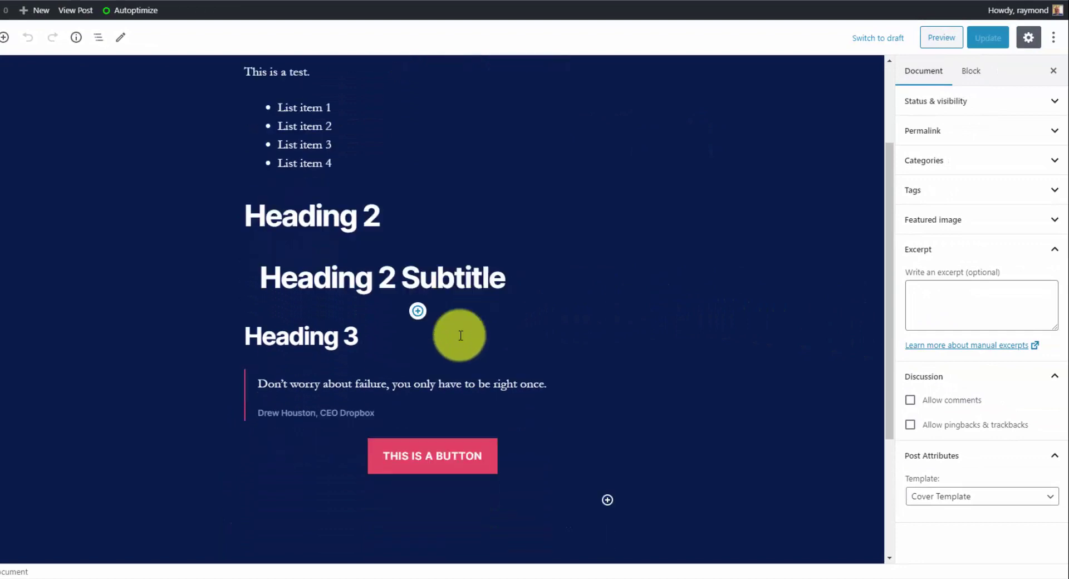
pyautogui.click(910, 77)
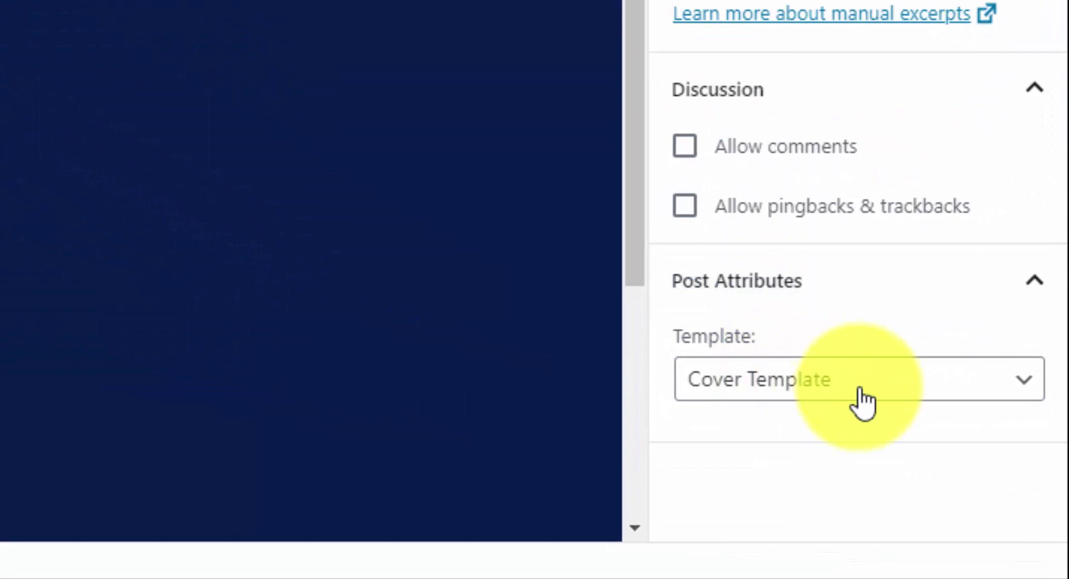
pyautogui.click(862, 401)
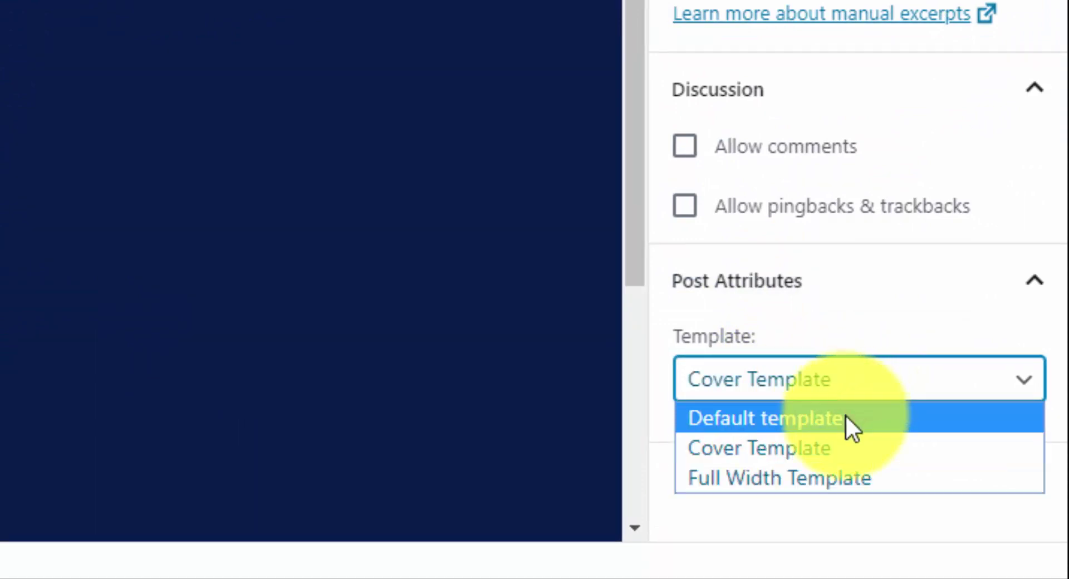
pyautogui.click(845, 417)
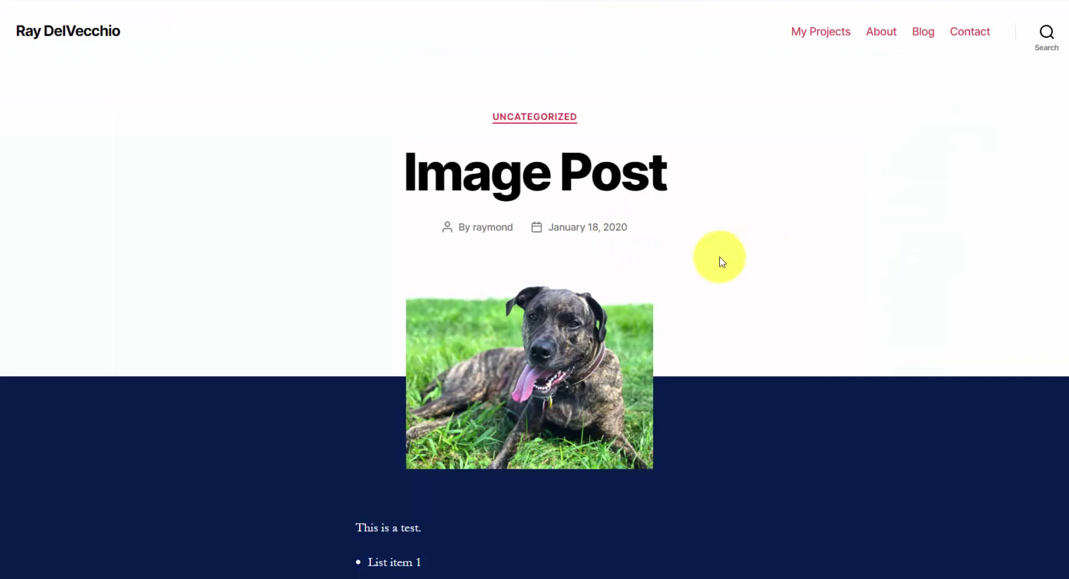
# - Set the Image Post's template to Full Width Template and update the post
pyautogui.scroll(-5, 600, 321)
pyautogui.scroll(5, 600, 322)
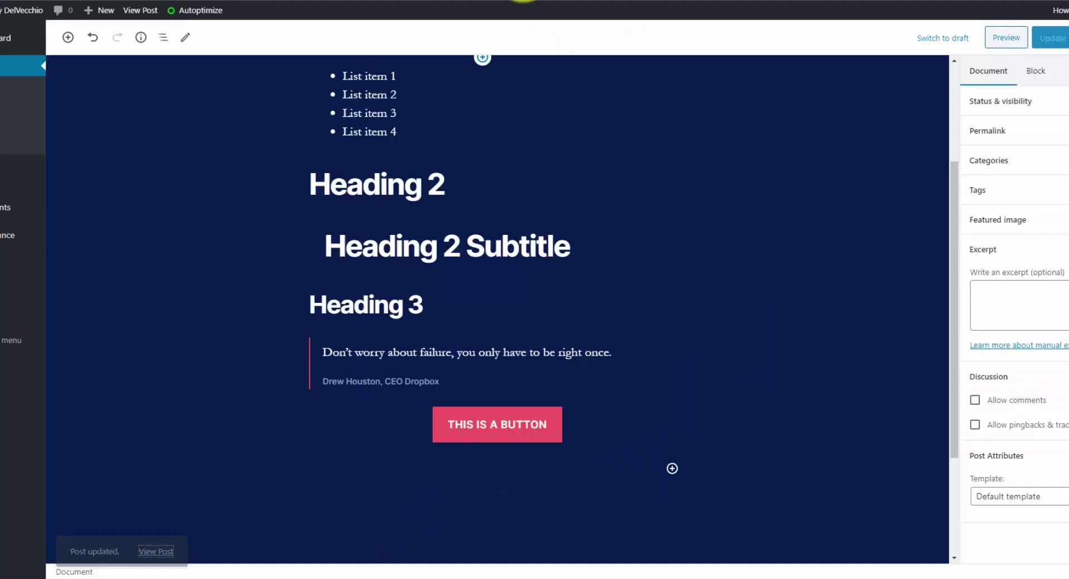
pyautogui.click(1014, 495)
pyautogui.click(1014, 537)
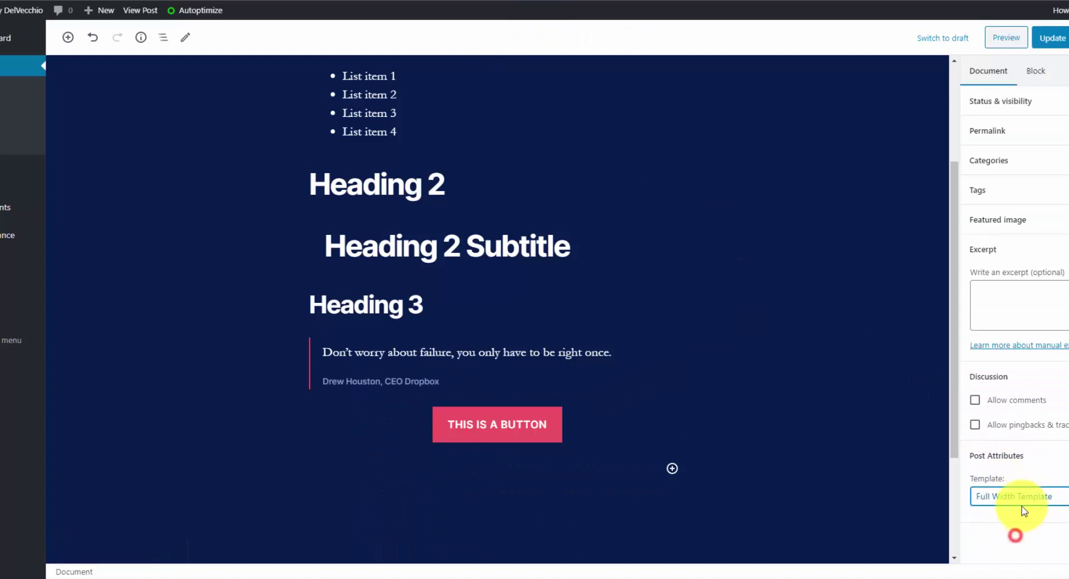
pyautogui.click(1061, 37)
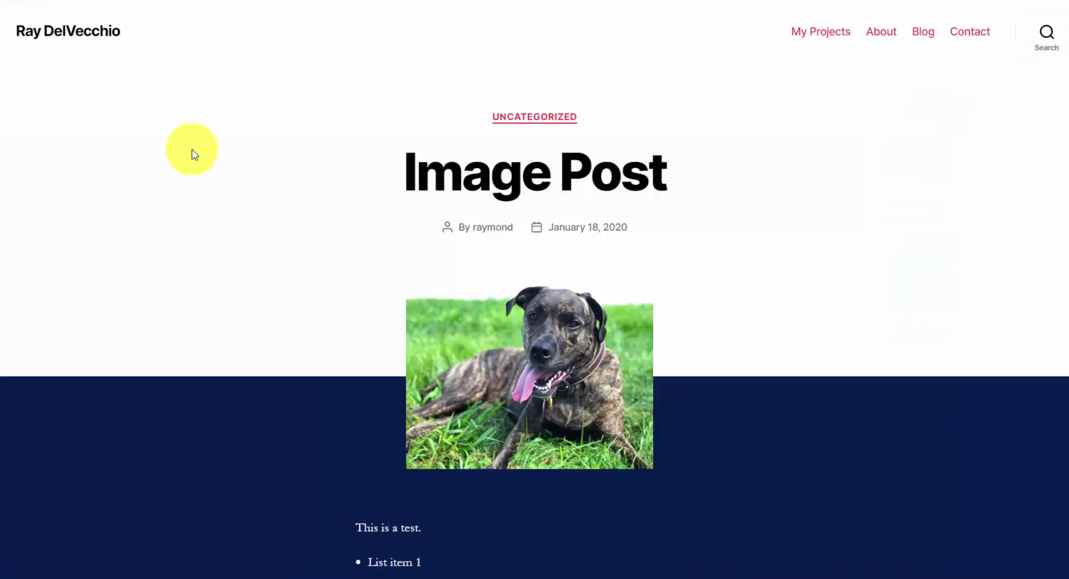
# - Reload the published post and scroll through its wider, left-aligned full-width layout
pyautogui.rightClick(192, 155)
pyautogui.click(239, 190)
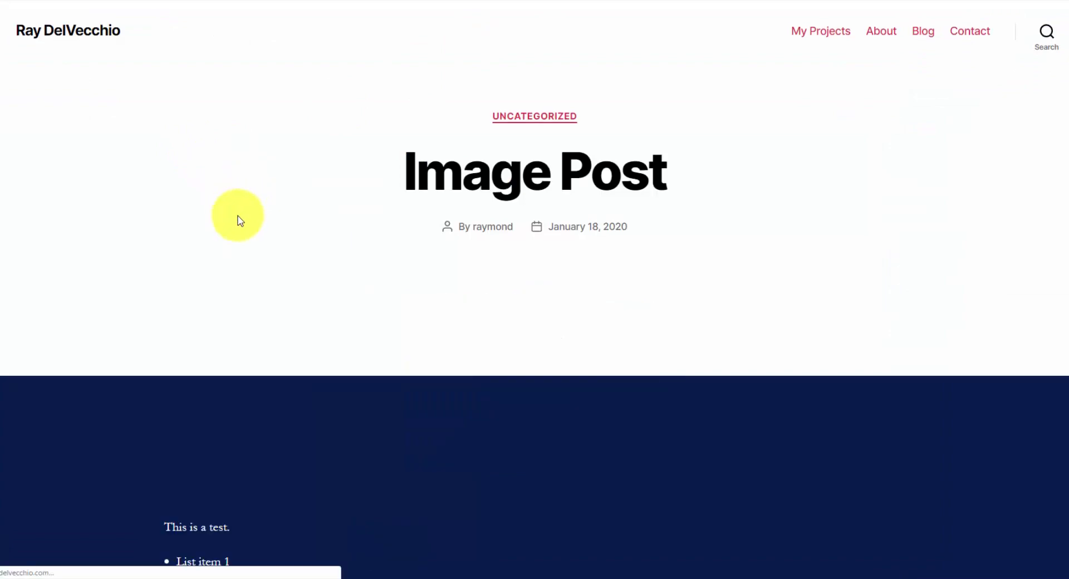
pyautogui.scroll(-12, 238, 216)
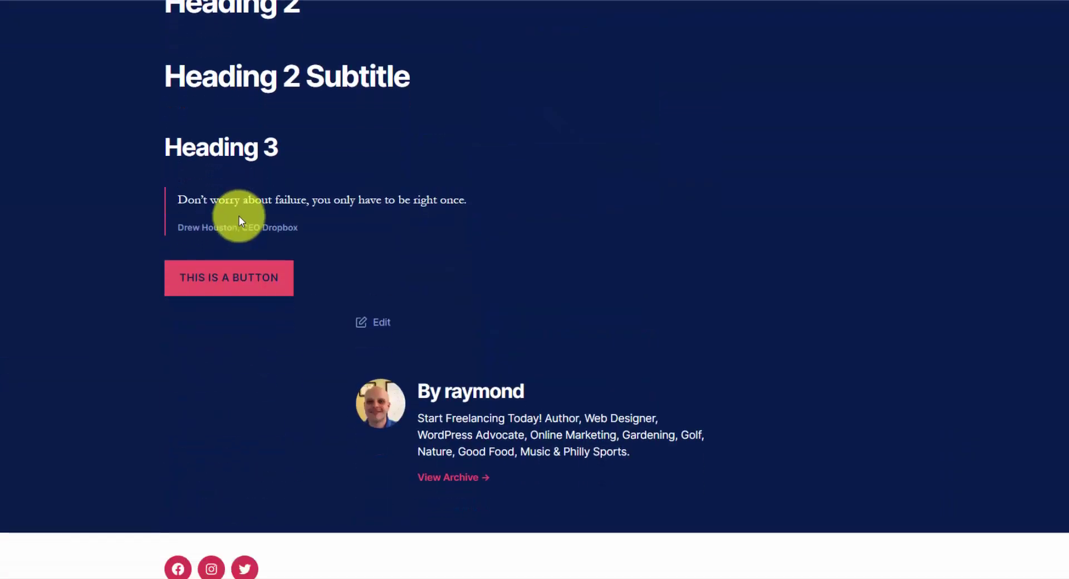
pyautogui.scroll(6, 239, 216)
pyautogui.scroll(-1, 253, 217)
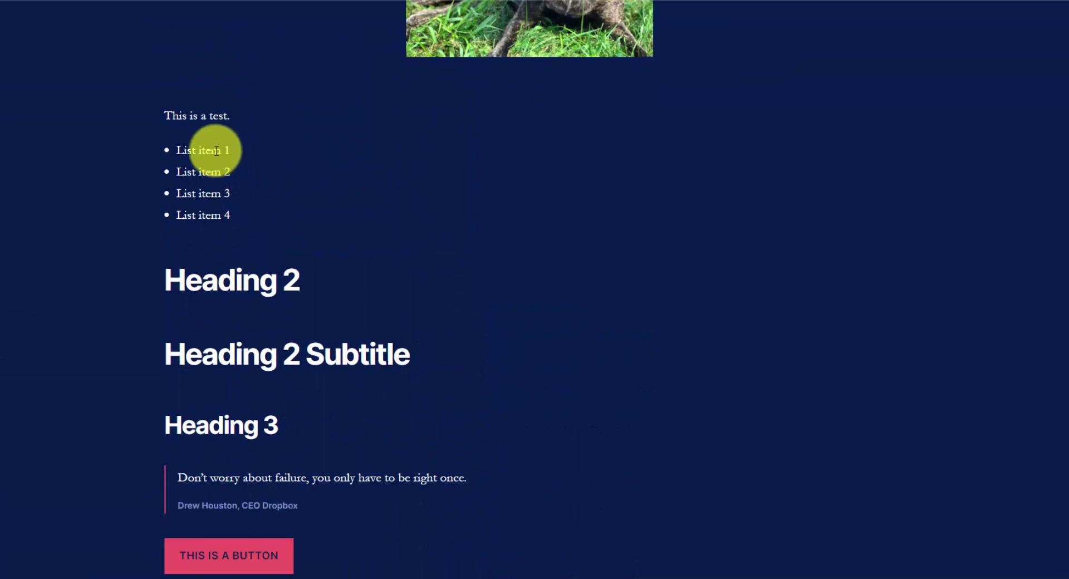
pyautogui.scroll(-10, 200, 254)
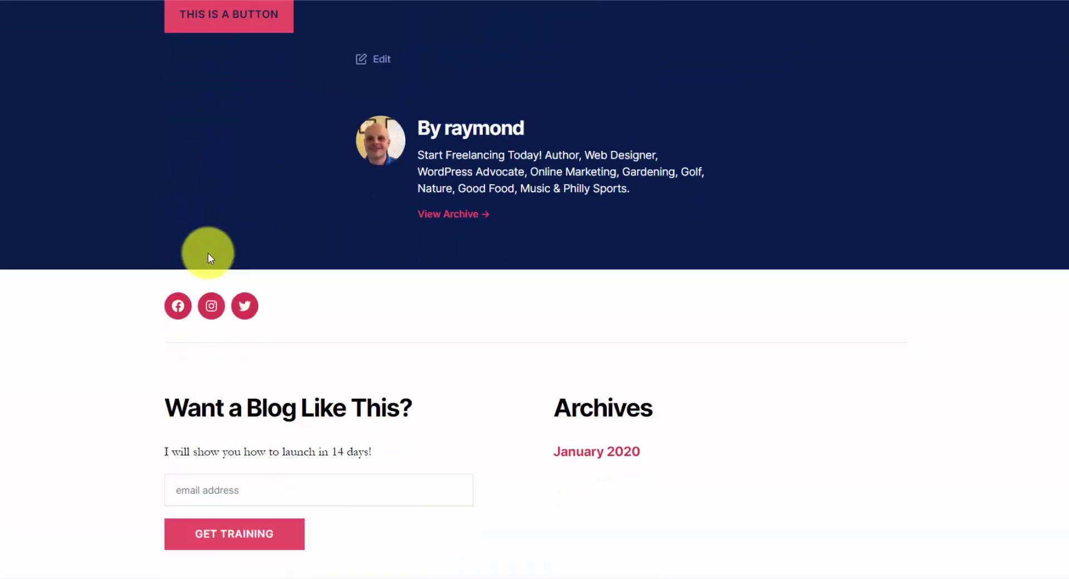
pyautogui.scroll(-2, 210, 257)
pyautogui.scroll(12, 209, 257)
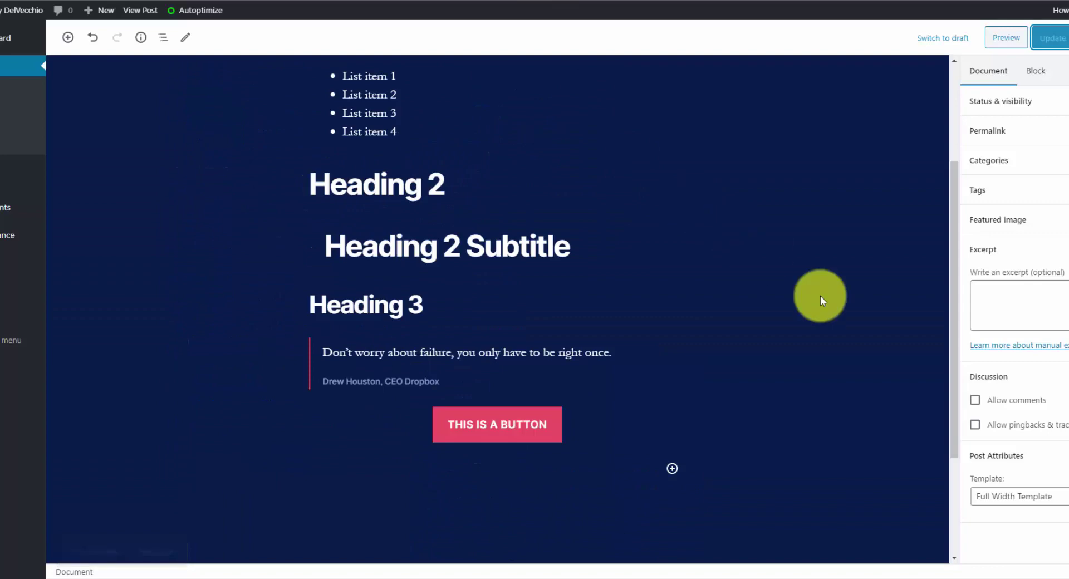
# - Switch the Image Post's template to Cover Template, update it, and view the dog-photo header
pyautogui.click(1040, 496)
pyautogui.click(1043, 523)
pyautogui.click(1048, 38)
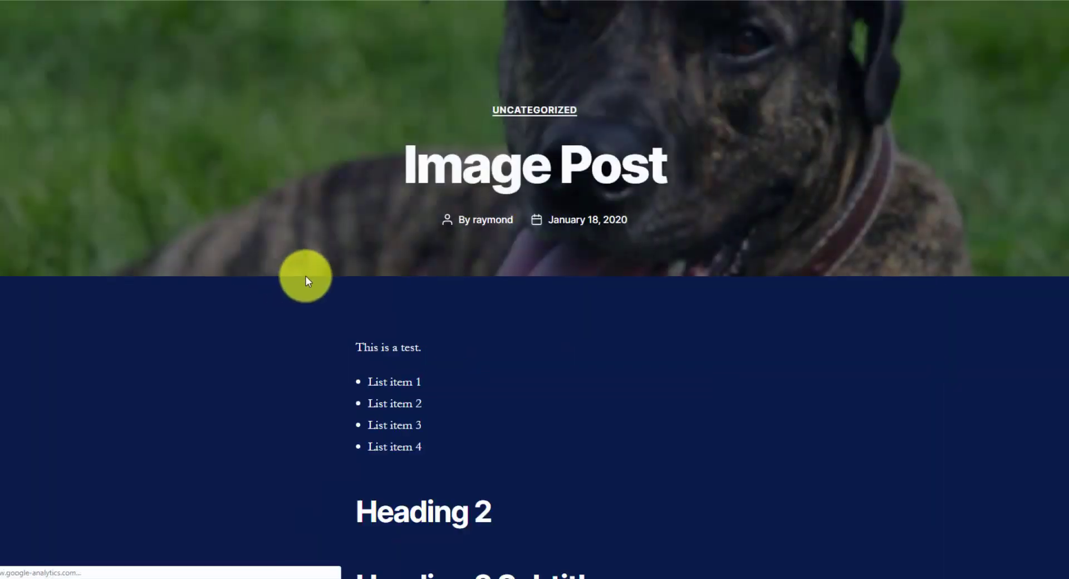
pyautogui.scroll(5, 239, 333)
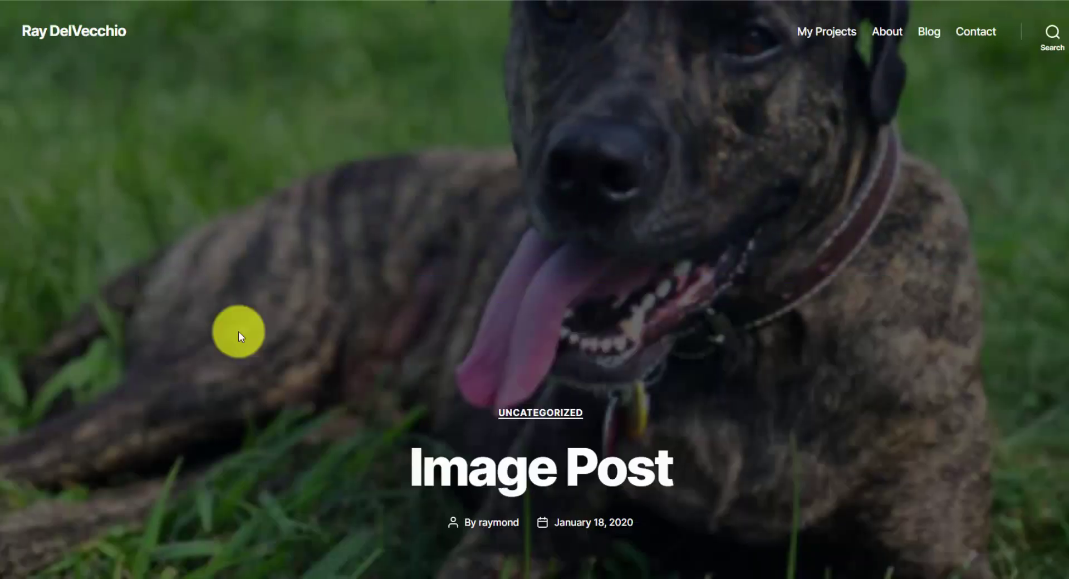